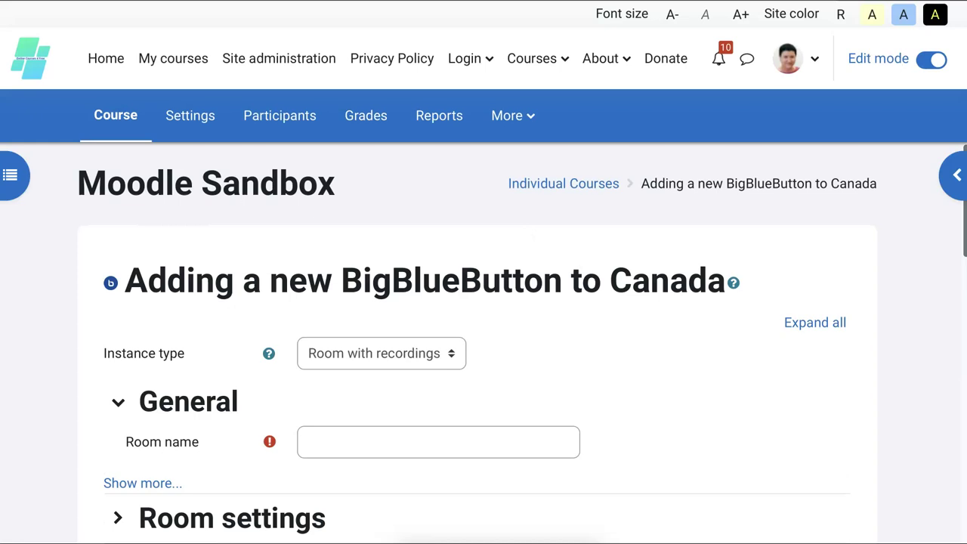
- Name the new BigBlueButton room "Demo 2" and expand its room settings
{"action": "left_click", "coordinate": [438, 385]}
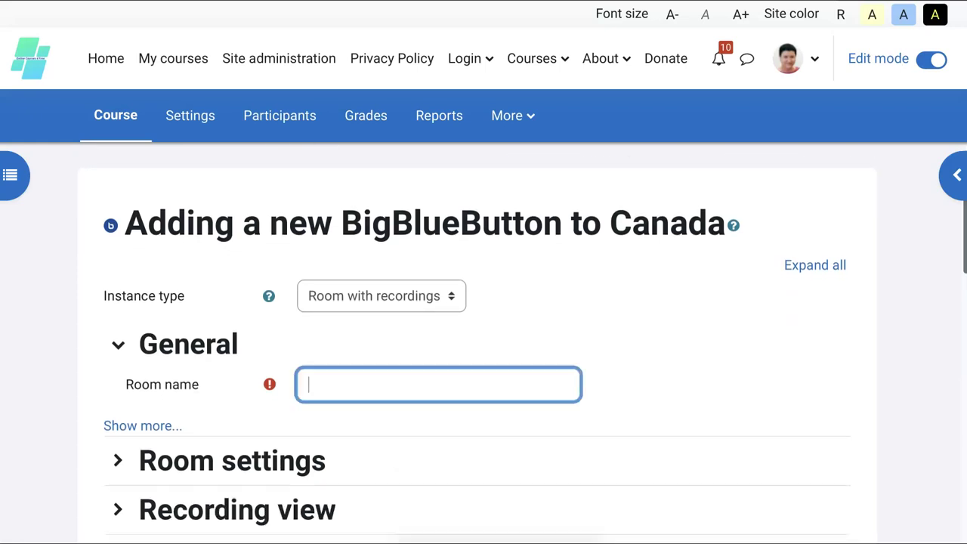
{"action": "type", "text": "Demo 2"}
{"action": "scroll", "coordinate": [484, 340], "scroll_direction": "down", "scroll_amount": 3}
{"action": "left_click", "coordinate": [118, 312]}
{"action": "scroll", "coordinate": [484, 340], "scroll_direction": "down", "scroll_amount": 4}
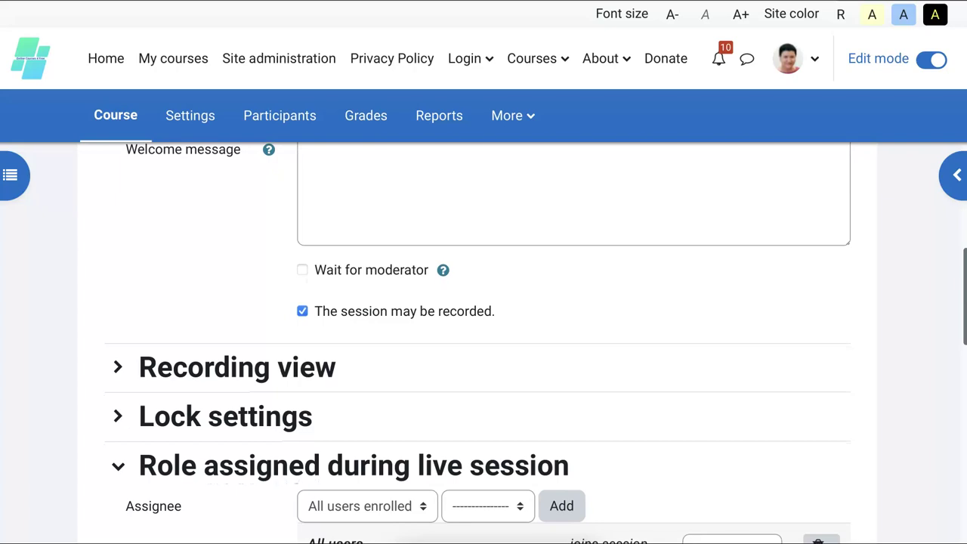
- Review the welcome message, moderator and recording options, and expand the recording view section
{"action": "scroll", "coordinate": [353, 287], "scroll_direction": "up", "scroll_amount": 1}
{"action": "scroll", "coordinate": [353, 287], "scroll_direction": "down", "scroll_amount": 1}
{"action": "scroll", "coordinate": [354, 287], "scroll_direction": "up", "scroll_amount": 1}
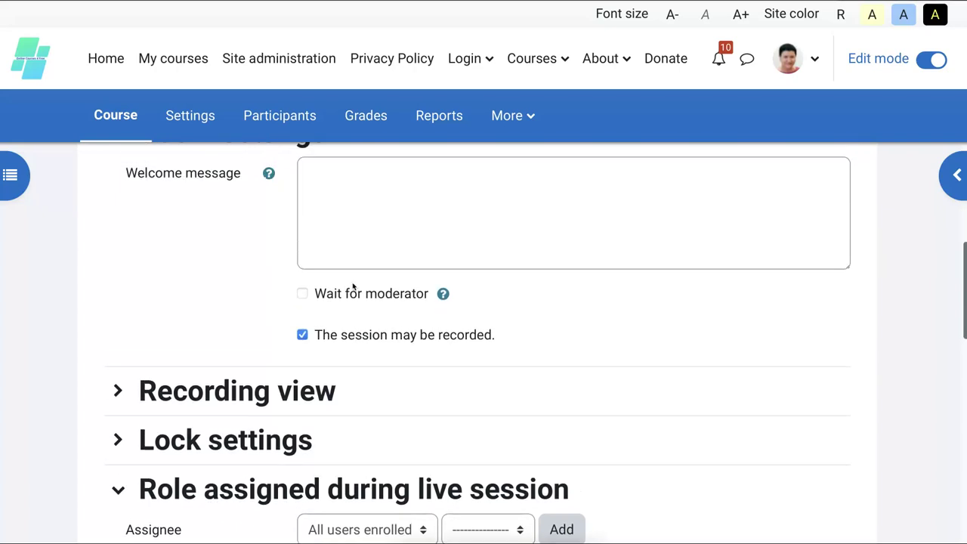
{"action": "scroll", "coordinate": [333, 294], "scroll_direction": "down", "scroll_amount": 2}
{"action": "left_click", "coordinate": [303, 302]}
{"action": "scroll", "coordinate": [303, 306], "scroll_direction": "down", "scroll_amount": 2}
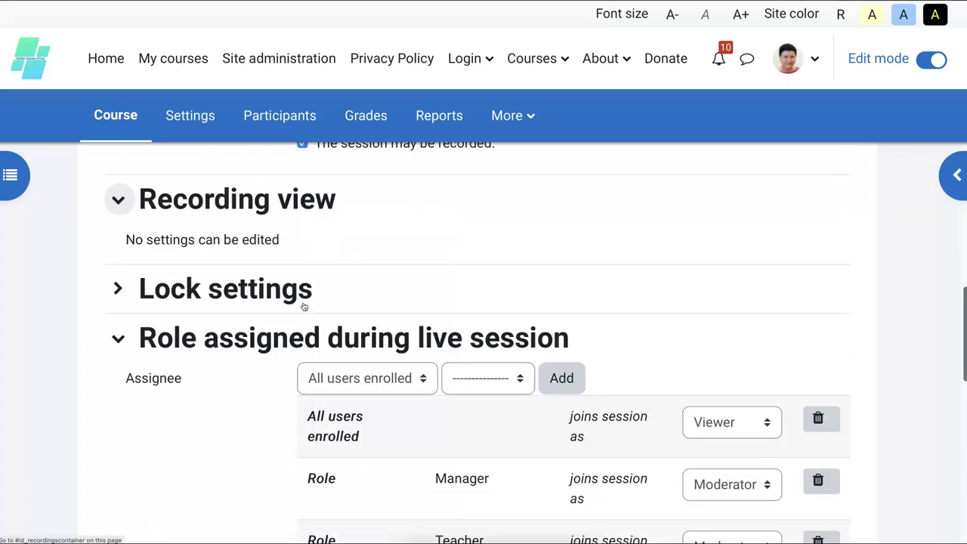
- Set all enrolled users to join the live session as Moderator
{"action": "scroll", "coordinate": [303, 306], "scroll_direction": "down", "scroll_amount": 1}
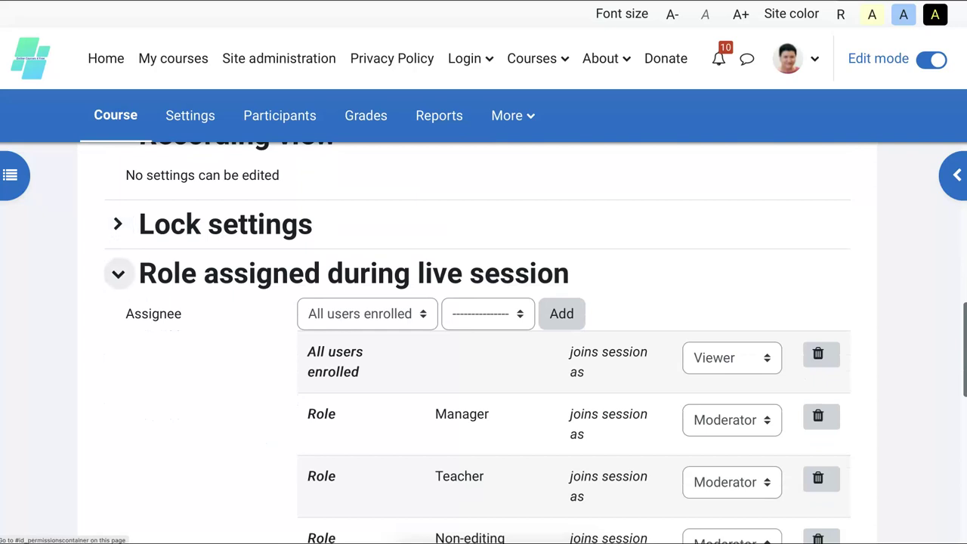
{"action": "left_click", "coordinate": [732, 357]}
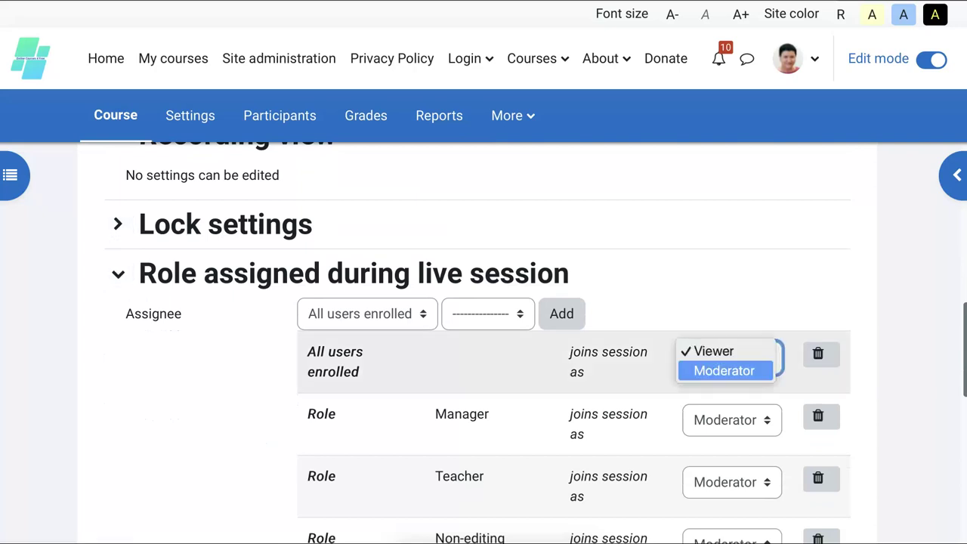
{"action": "left_click", "coordinate": [724, 371]}
- Enable the session's open and close times and set the close time to 06:19 on 19 March 2023
{"action": "scroll", "coordinate": [513, 363], "scroll_direction": "down", "scroll_amount": 5}
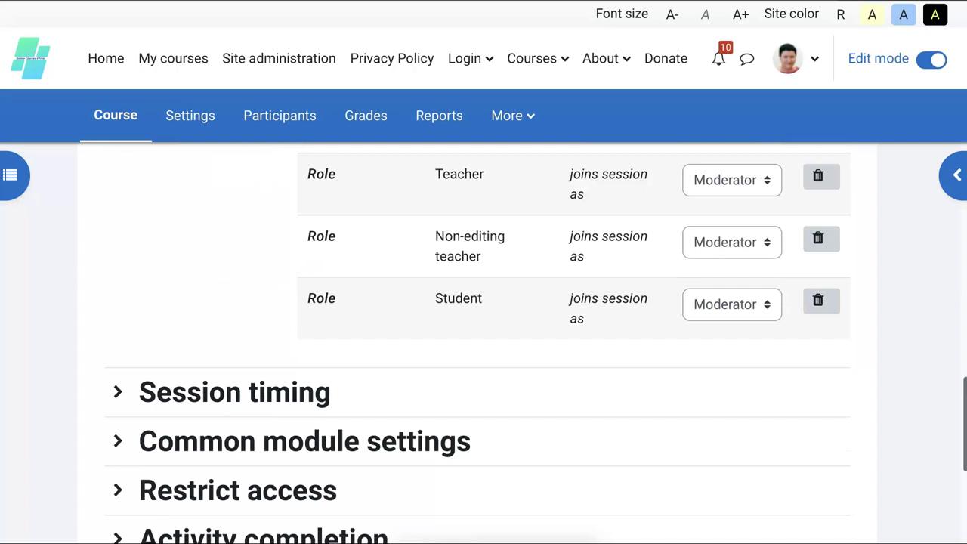
{"action": "left_click", "coordinate": [118, 391]}
{"action": "scroll", "coordinate": [118, 391], "scroll_direction": "down", "scroll_amount": 2}
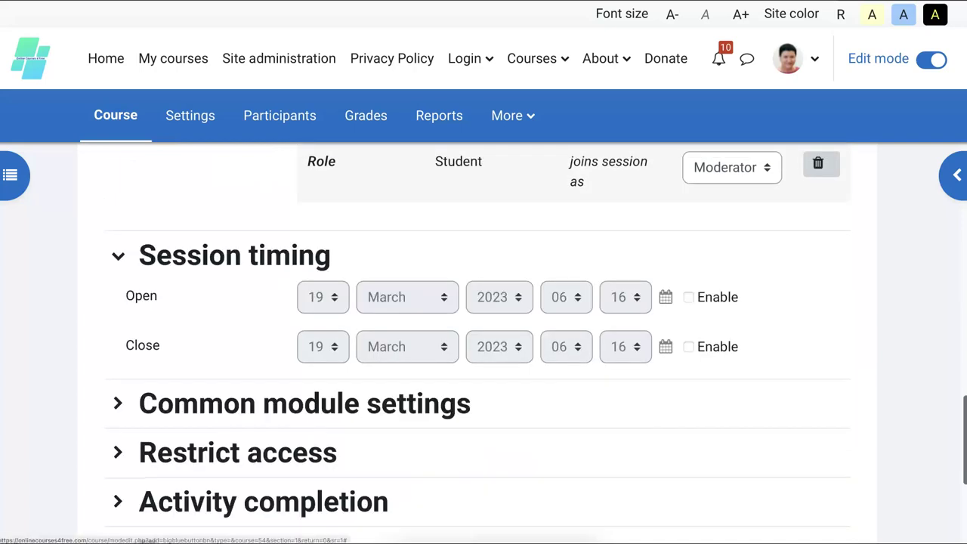
{"action": "left_click", "coordinate": [688, 297]}
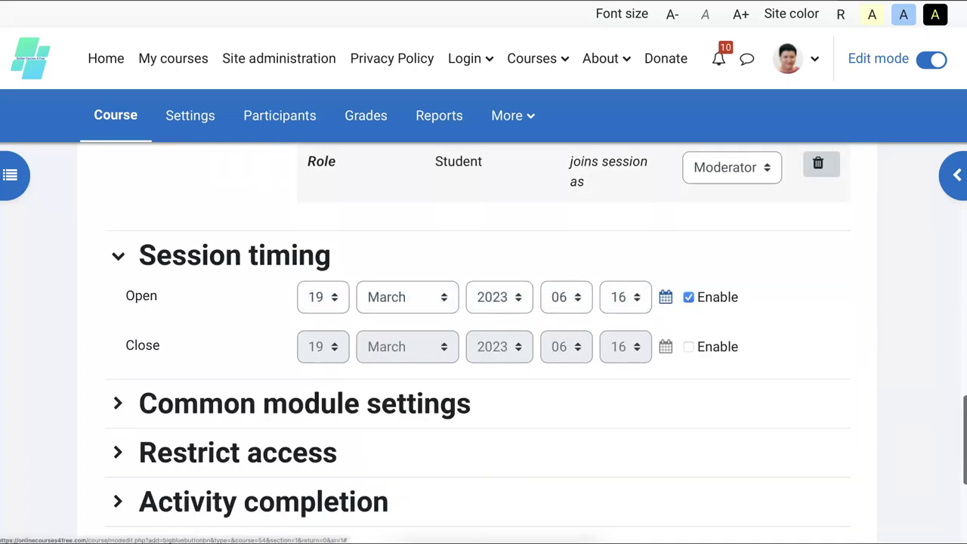
{"action": "left_click", "coordinate": [689, 347]}
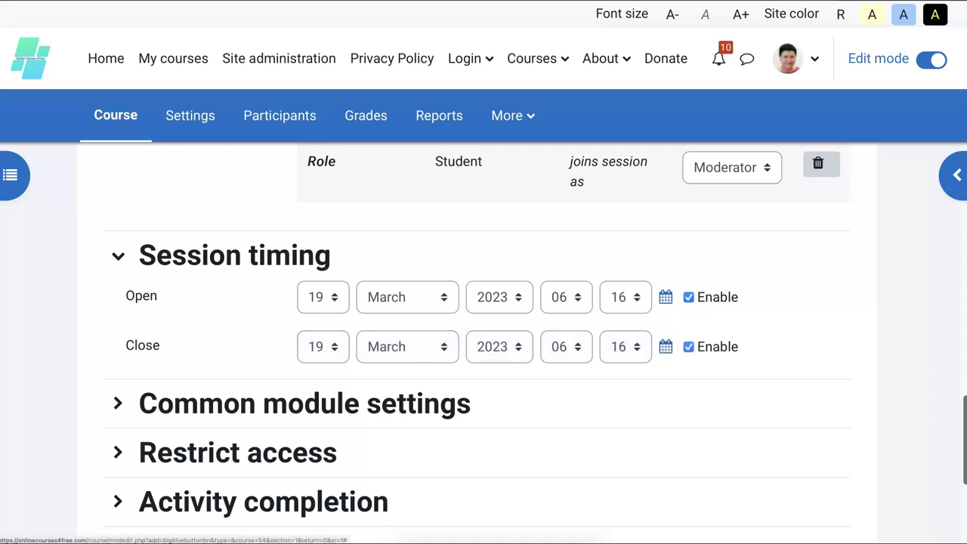
{"action": "left_click", "coordinate": [625, 347]}
{"action": "left_click", "coordinate": [618, 378]}
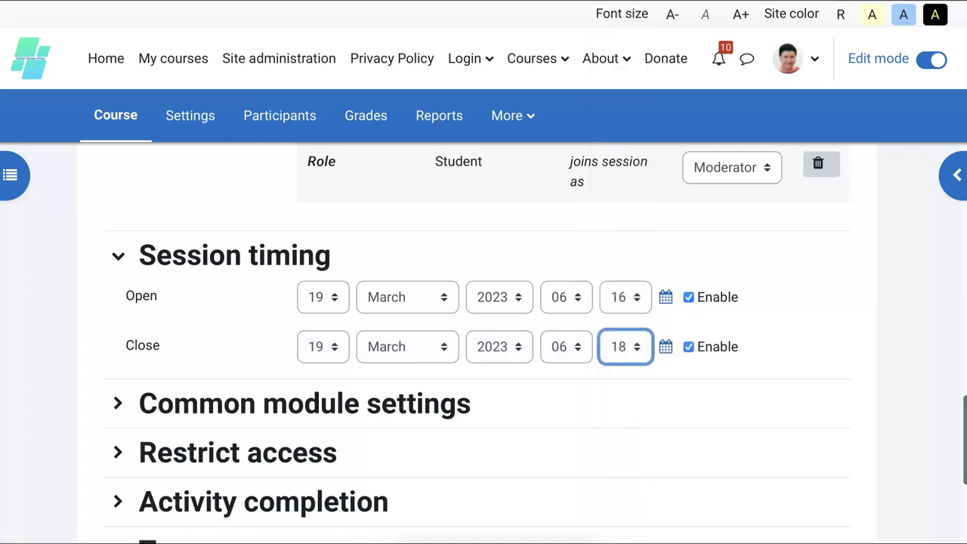
{"action": "left_click", "coordinate": [625, 347]}
{"action": "left_click", "coordinate": [619, 358]}
- Save the new BigBlueButton activity and display it
{"action": "scroll", "coordinate": [483, 343], "scroll_direction": "down", "scroll_amount": 4}
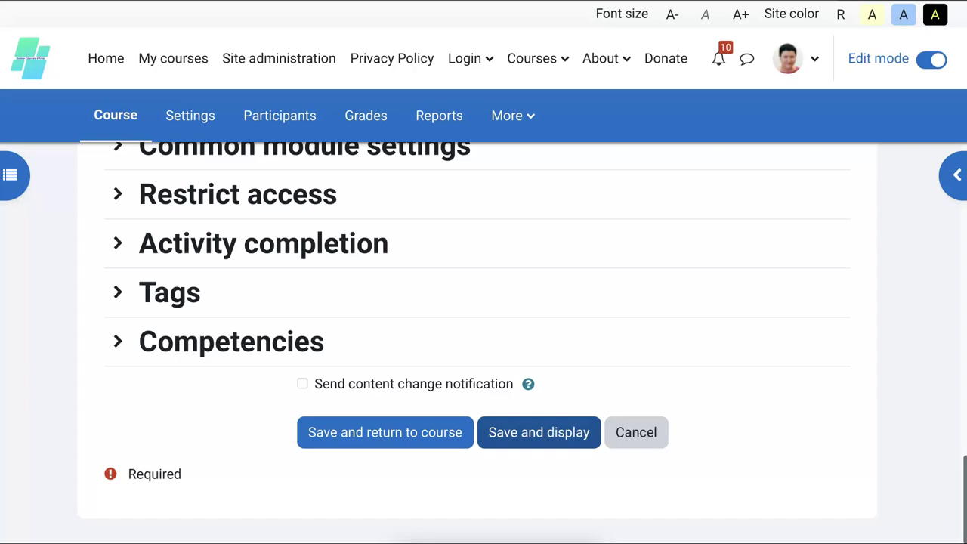
{"action": "left_click", "coordinate": [544, 436]}
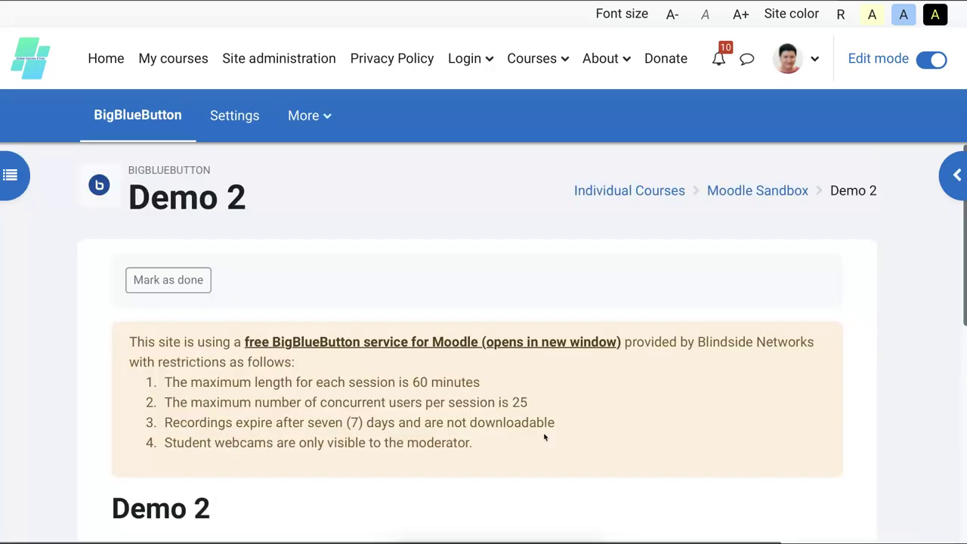
- Review the room's restrictions and session times on the Demo 2 page, and join the session
{"action": "scroll", "coordinate": [519, 363], "scroll_direction": "down", "scroll_amount": 3}
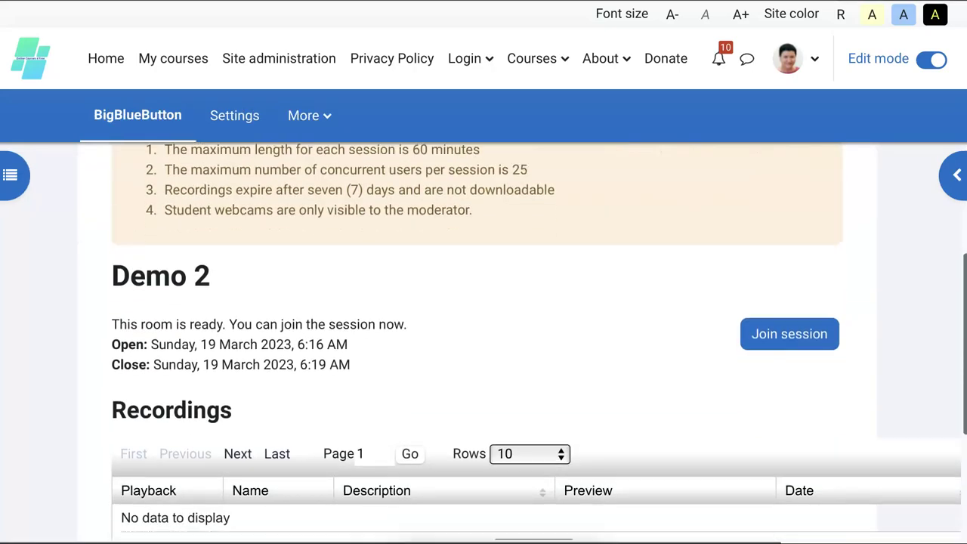
{"action": "scroll", "coordinate": [519, 363], "scroll_direction": "up", "scroll_amount": 1}
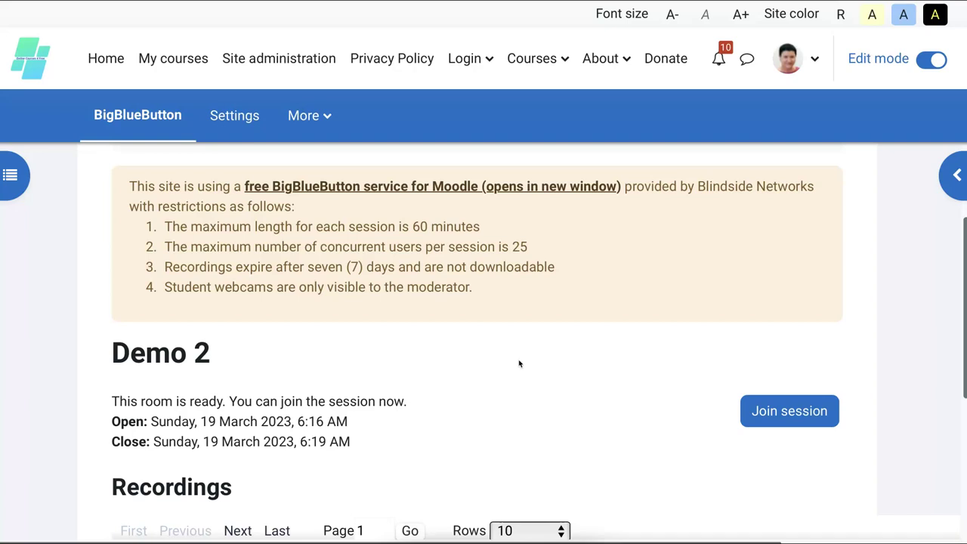
{"action": "scroll", "coordinate": [519, 364], "scroll_direction": "down", "scroll_amount": 2}
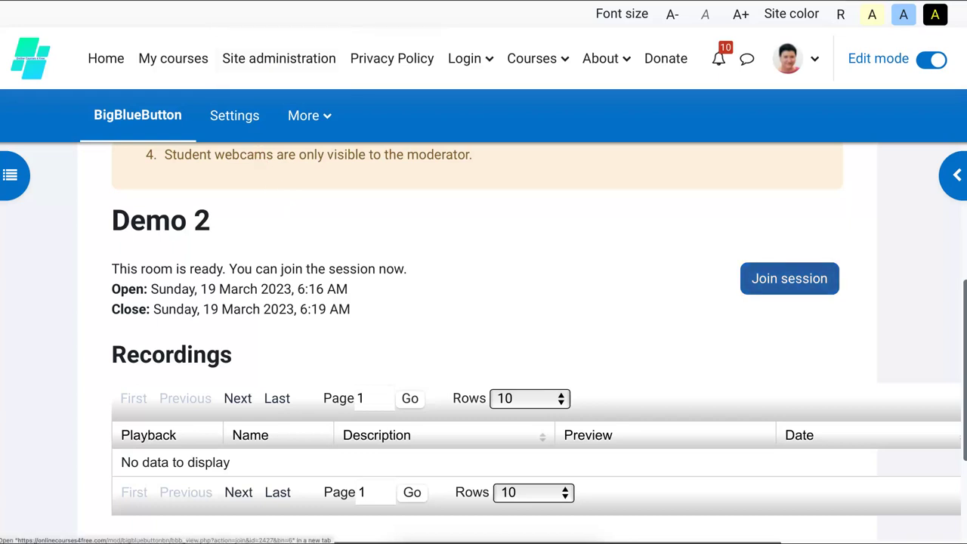
{"action": "left_click", "coordinate": [789, 280]}
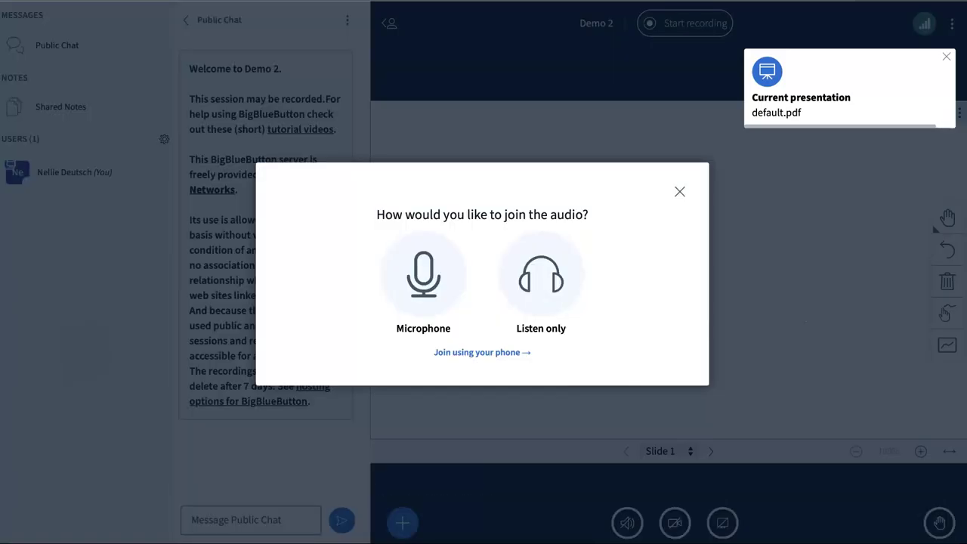
- Join the session's audio conference with the microphone, dismissing the audio settings dialog if it appears
{"action": "left_click", "coordinate": [428, 291]}
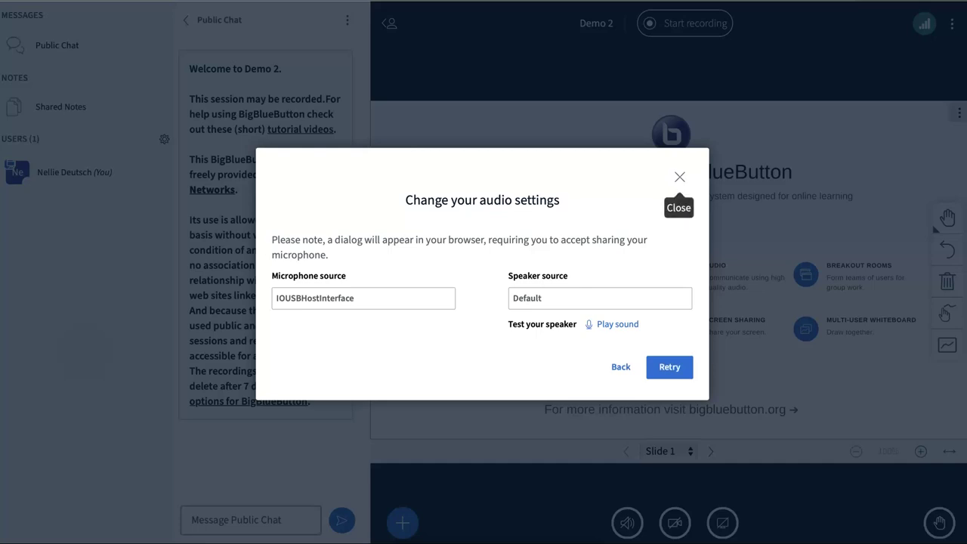
{"action": "left_click", "coordinate": [679, 177]}
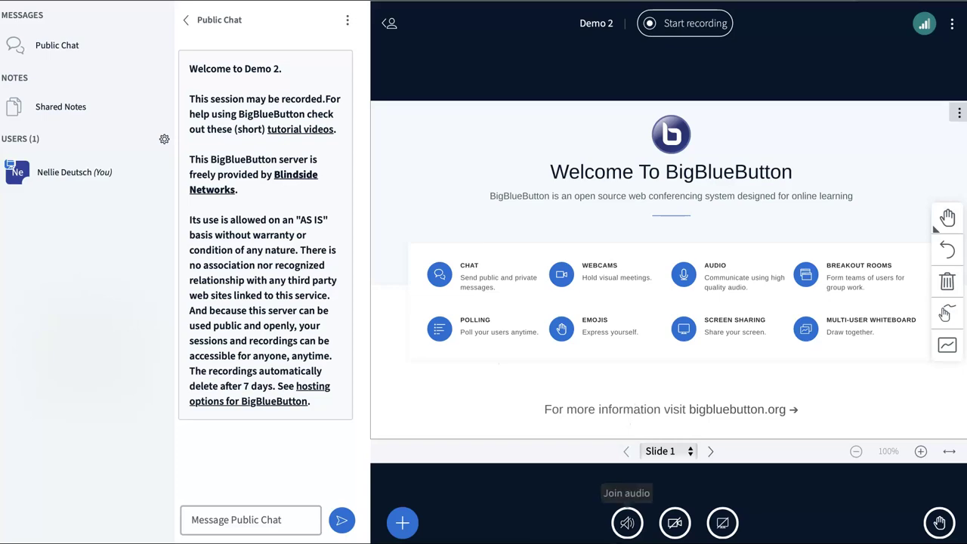
{"action": "left_click", "coordinate": [626, 523]}
{"action": "key", "text": "Tab"}
{"action": "key", "text": "shift+Tab"}
{"action": "key", "text": "Return"}
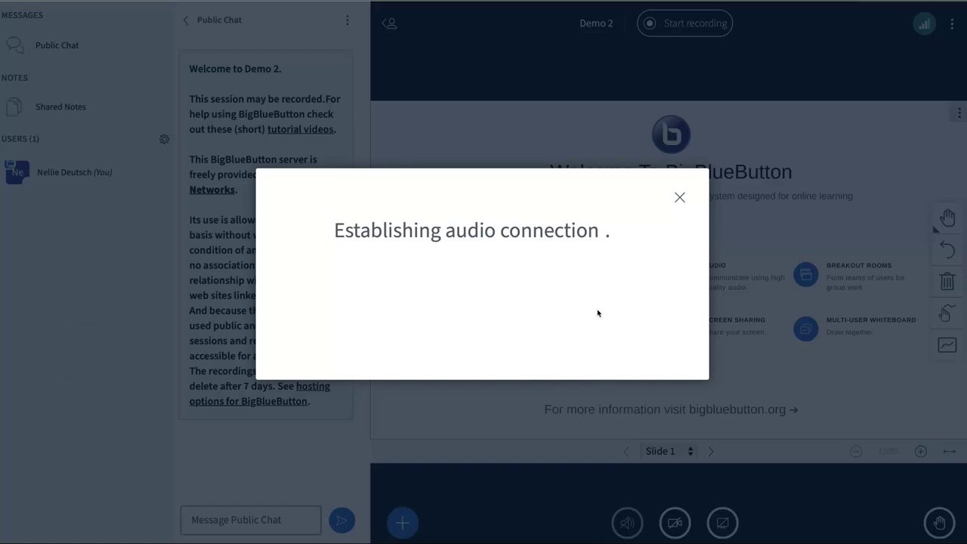
{"action": "key", "text": "Tab"}
{"action": "left_click", "coordinate": [428, 274]}
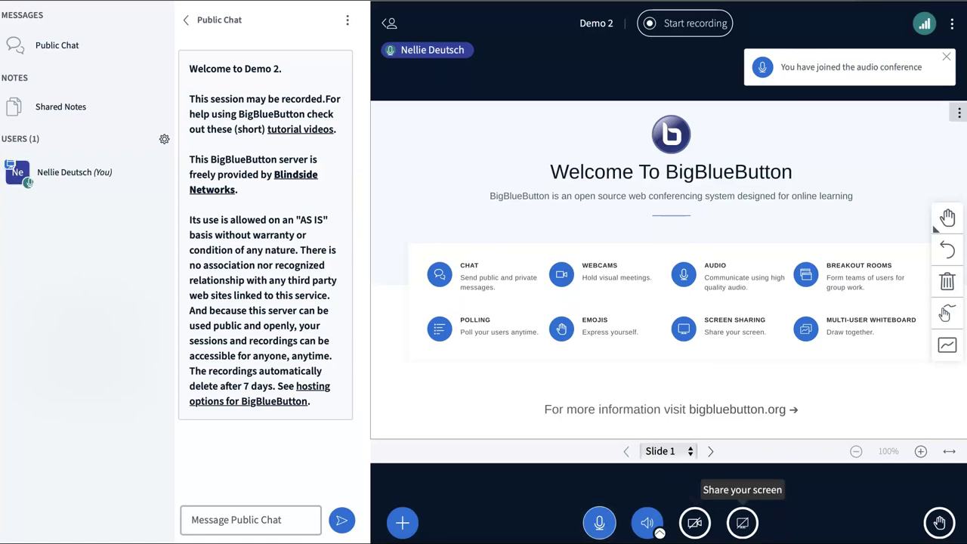
- Start recording the session and advance the presentation to slide 2
{"action": "left_click", "coordinate": [692, 26]}
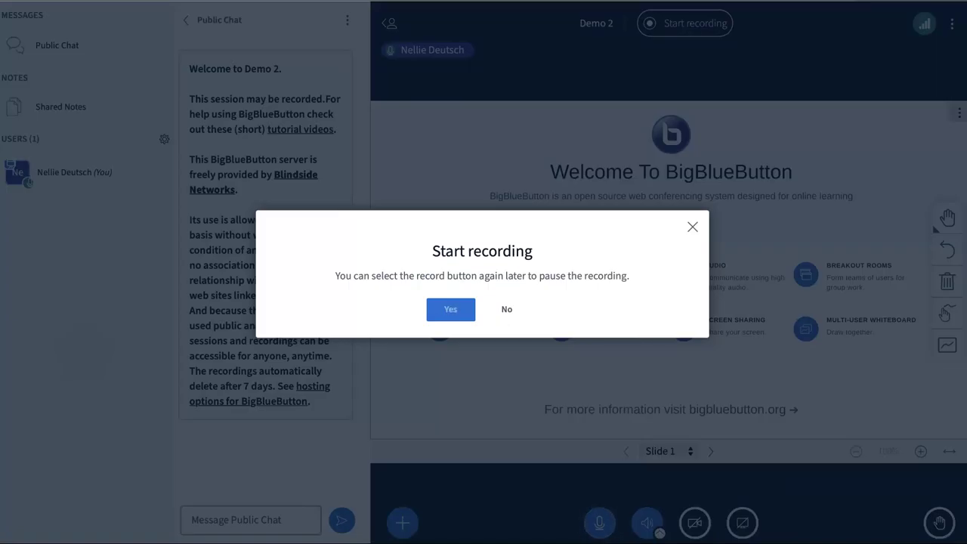
{"action": "left_click", "coordinate": [451, 311]}
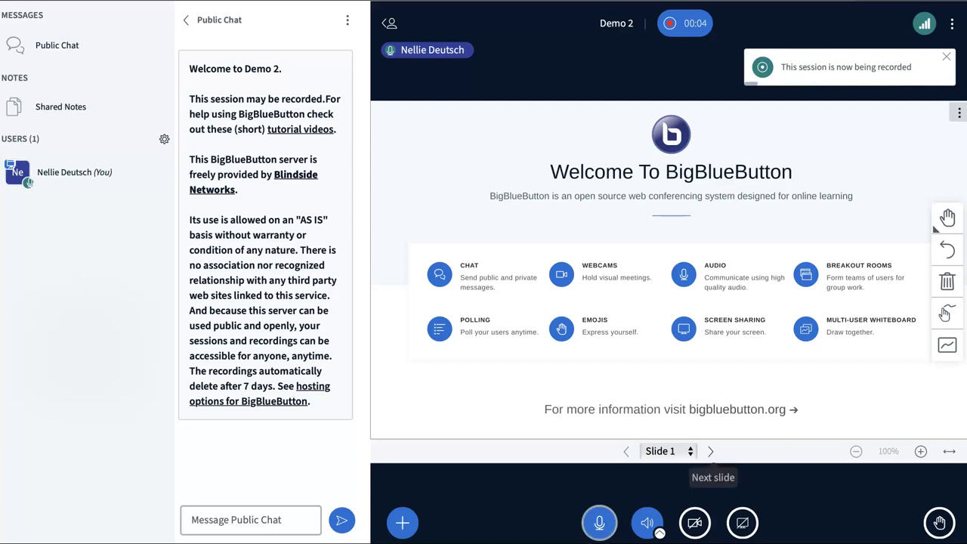
{"action": "left_click", "coordinate": [710, 451]}
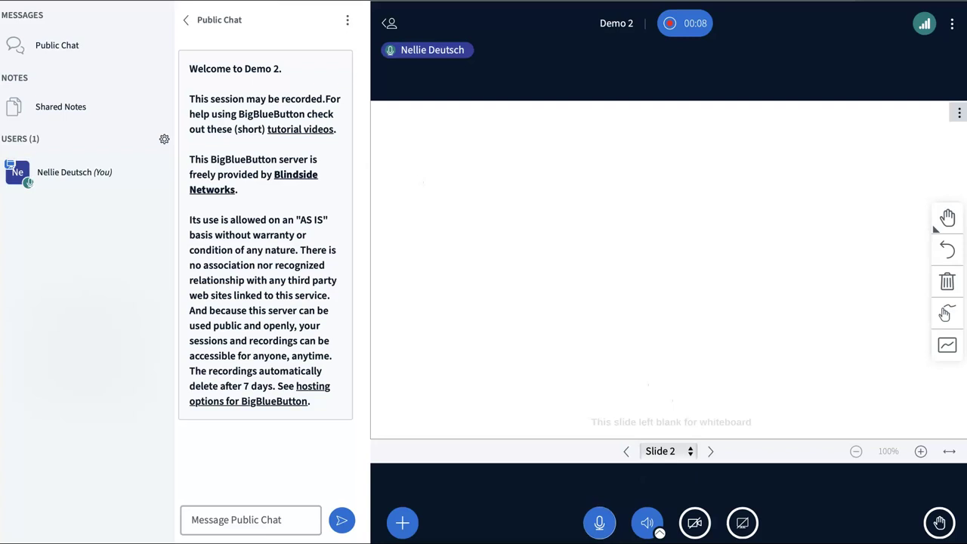
- Look at the save, copy and clear options for the public chat and close them without choosing any
{"action": "left_click", "coordinate": [347, 20]}
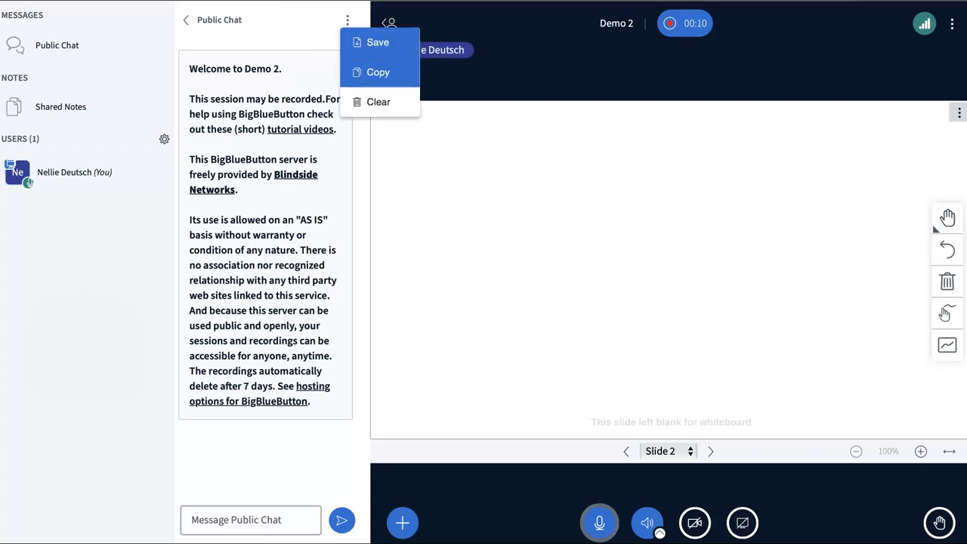
{"action": "key", "text": "Escape"}
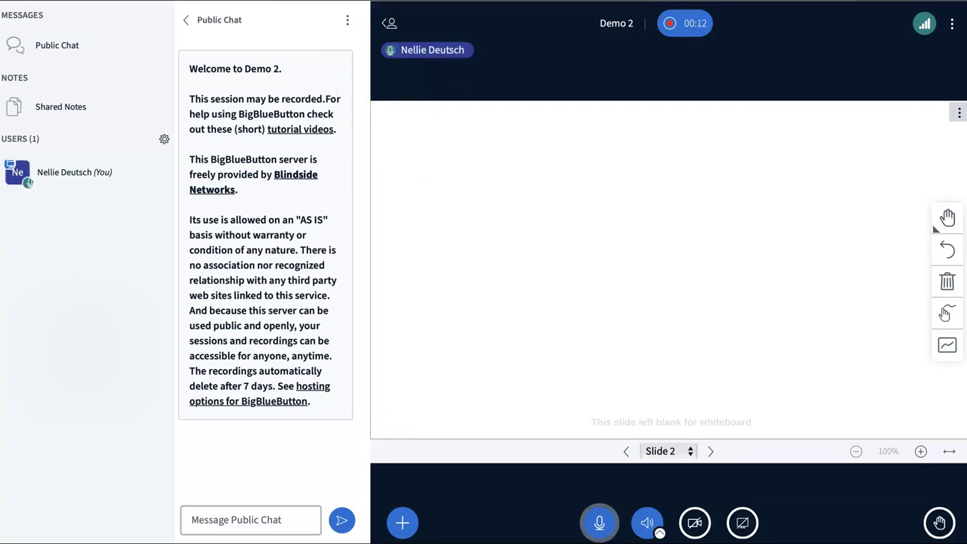
{"action": "key", "text": "Return"}
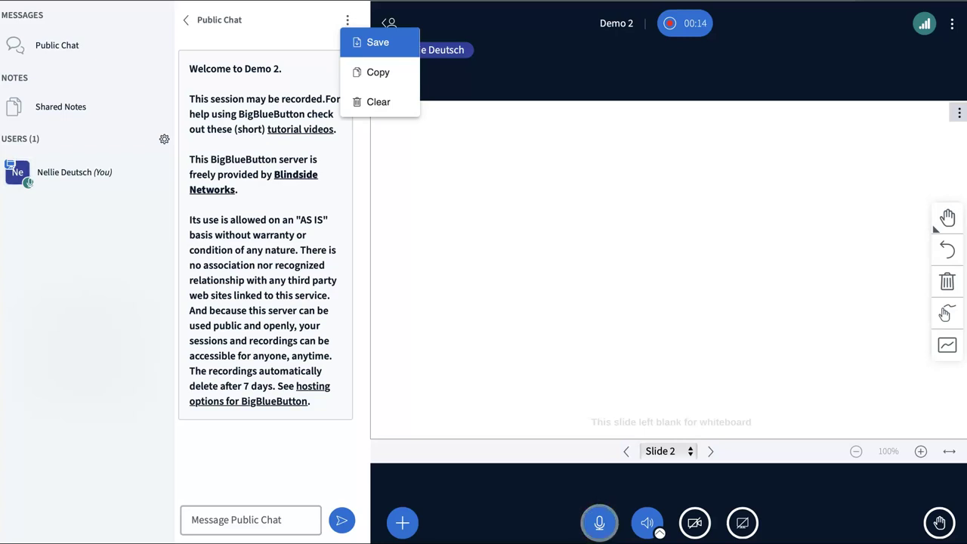
{"action": "key", "text": "Escape"}
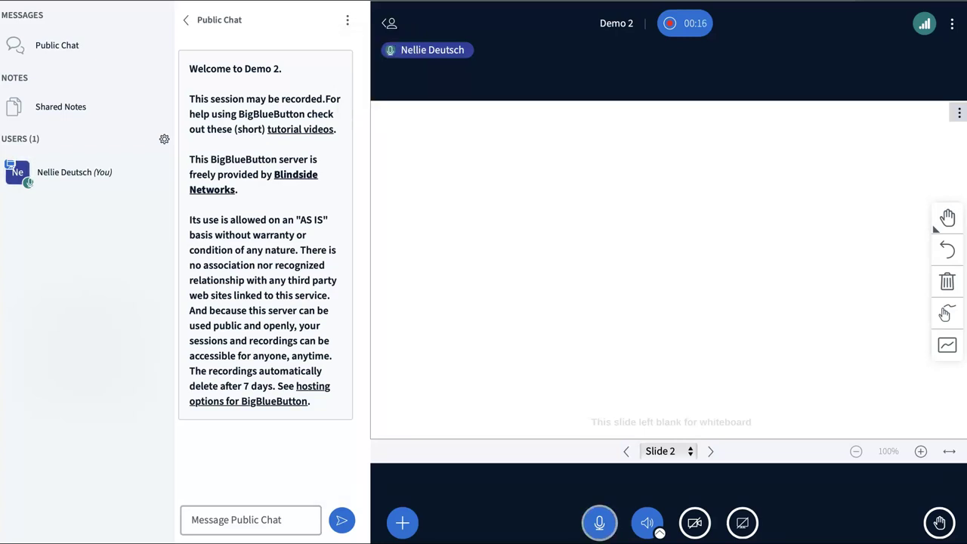
- Hide the public chat and the user list to give the presentation more room
{"action": "key", "text": "Return"}
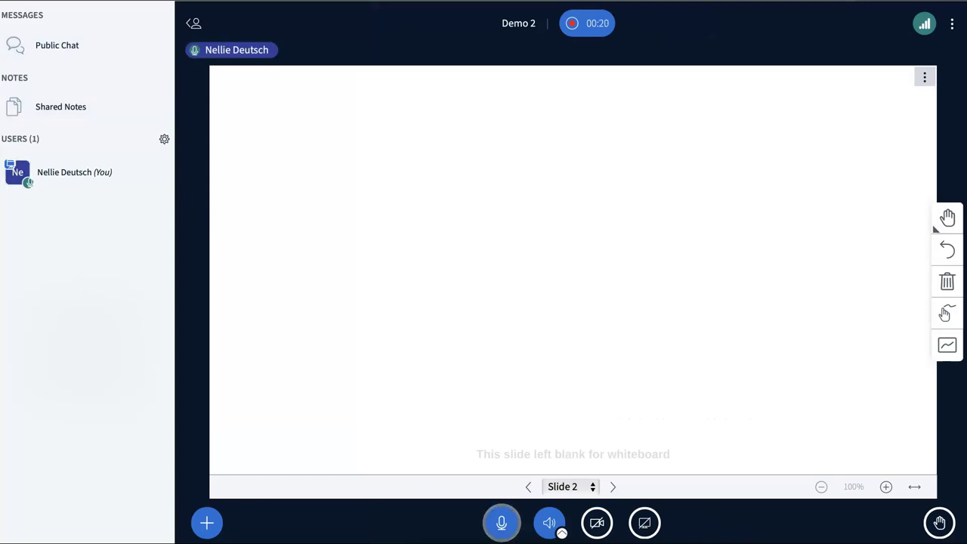
{"action": "key", "text": "Tab"}
{"action": "key", "text": "Tab"}
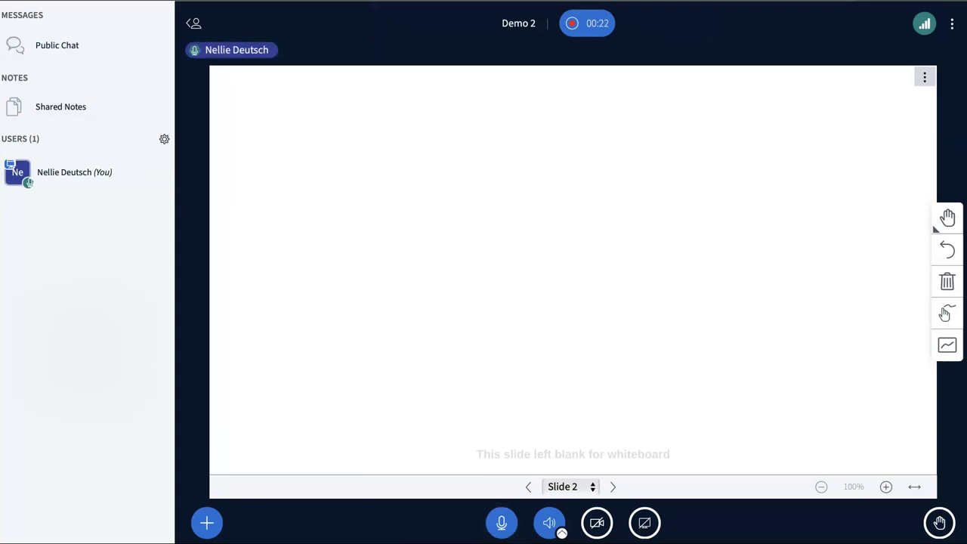
{"action": "key", "text": "Tab"}
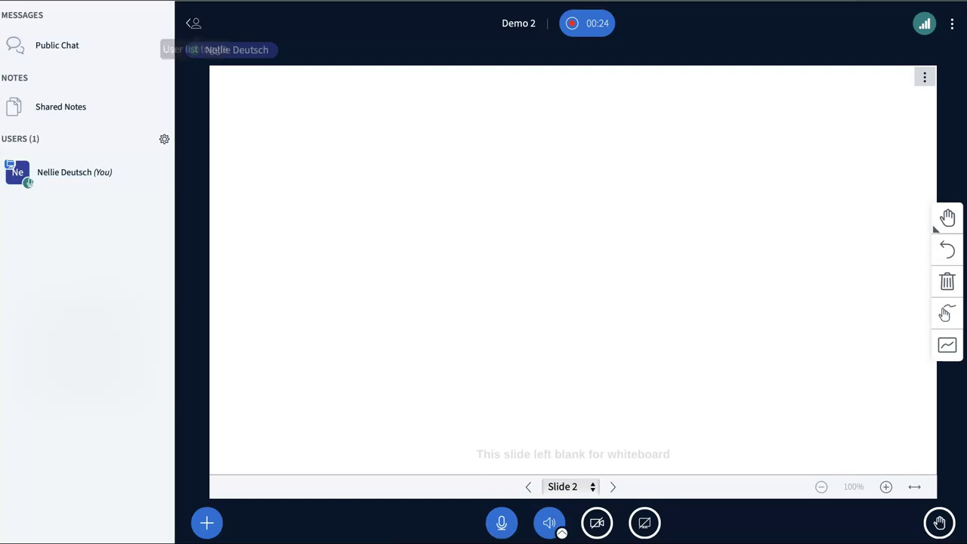
{"action": "key", "text": "Return"}
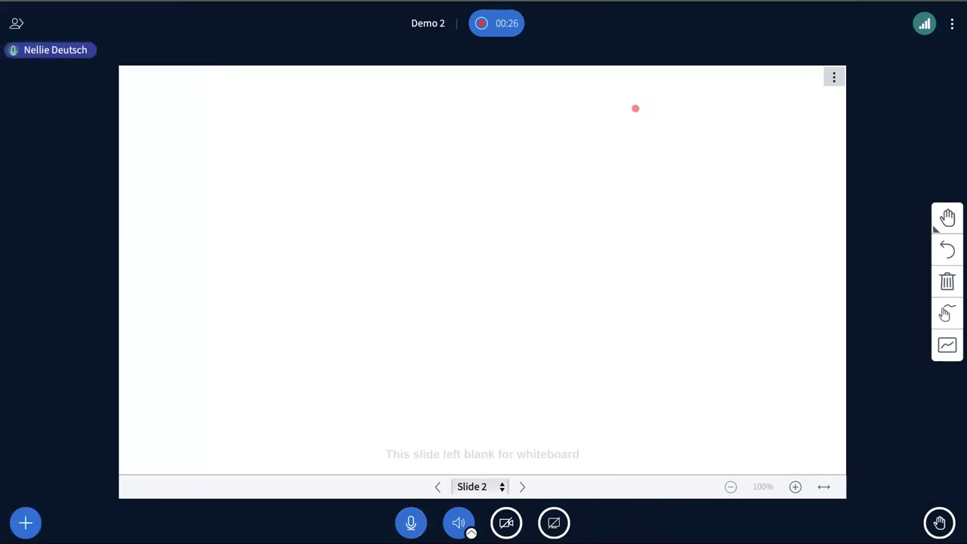
- Look at the presentation's fullscreen and minimize options and close them without choosing either
{"action": "key", "text": "Return"}
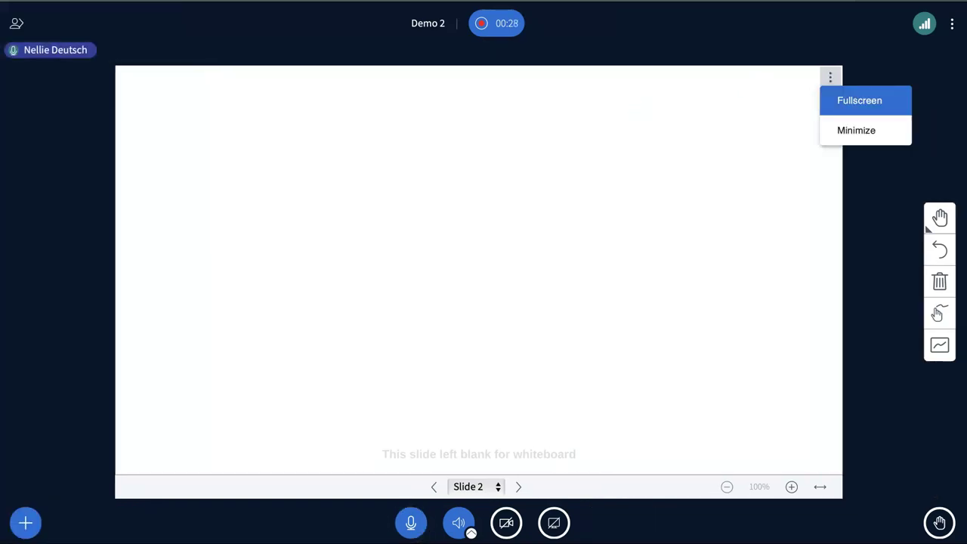
{"action": "key", "text": "Down"}
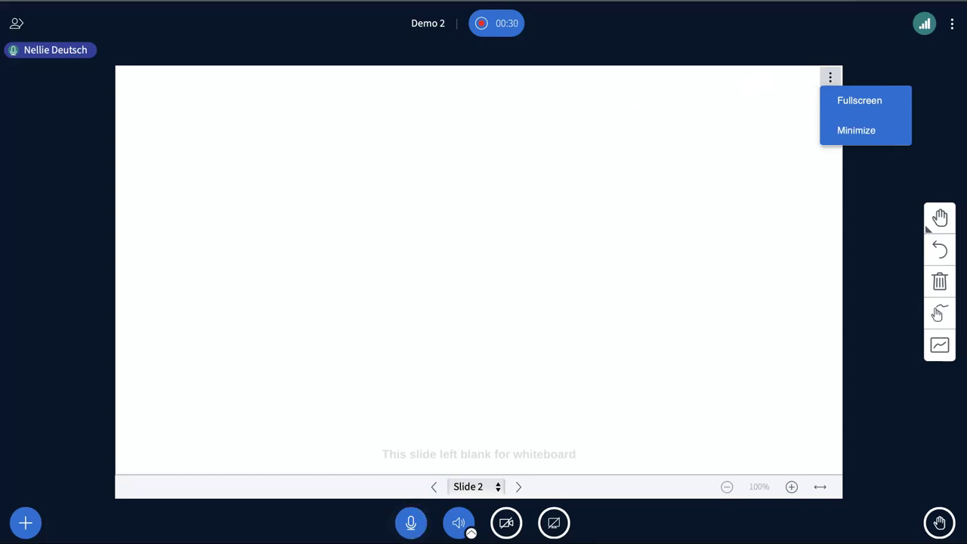
{"action": "key", "text": "Up"}
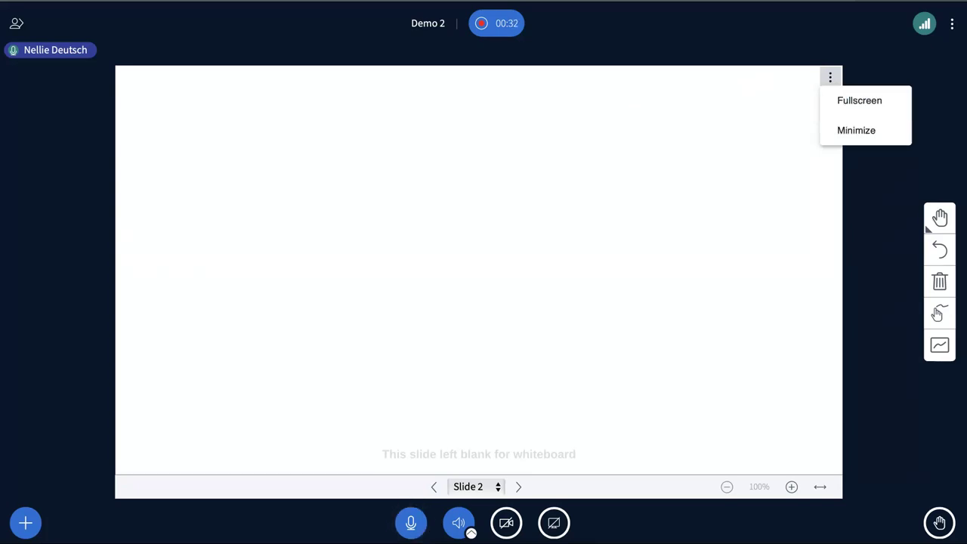
{"action": "key", "text": "Return"}
- Look through the meeting options, from fullscreen and settings to ending or leaving the meeting, and close them without choosing any
{"action": "key", "text": "Return"}
{"action": "key", "text": "Down"}
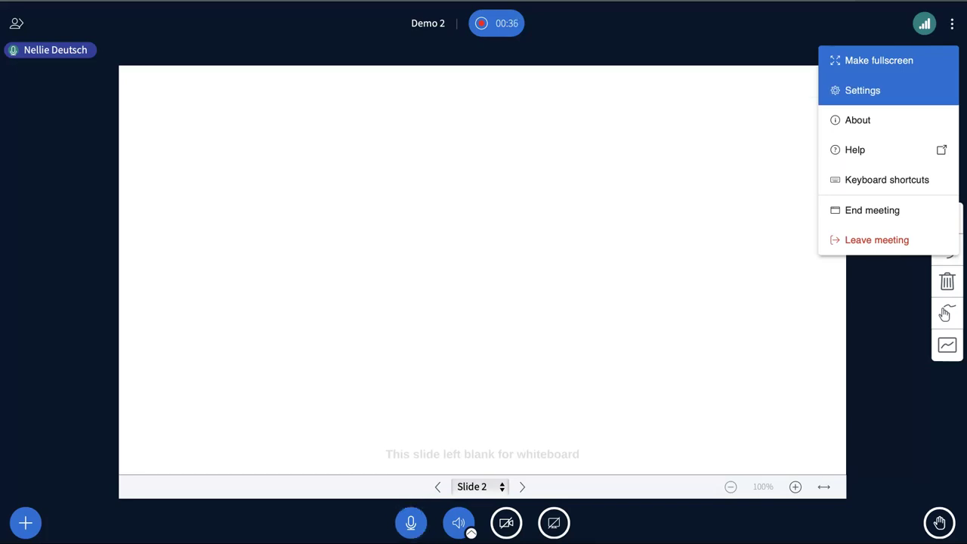
{"action": "key", "text": "Down"}
{"action": "key", "text": "Down"}
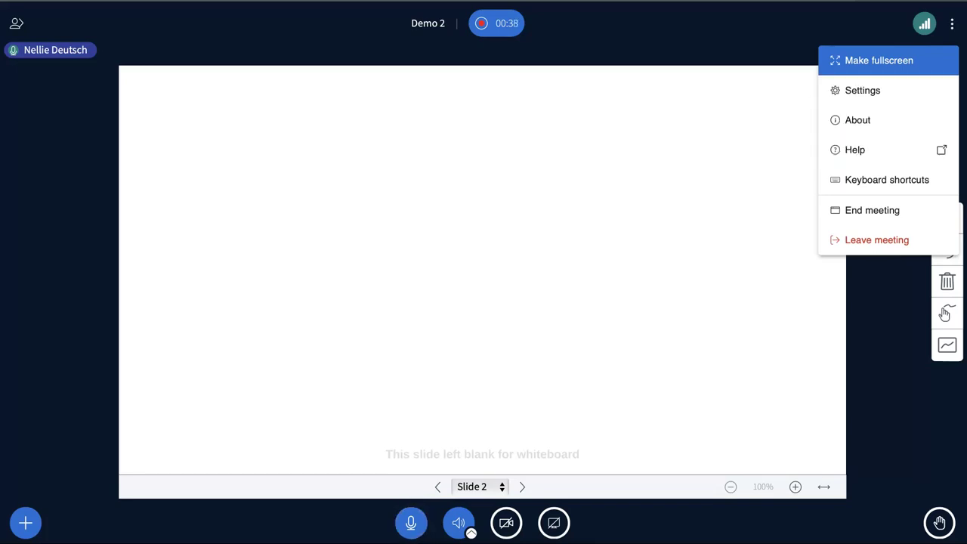
{"action": "key", "text": "Escape"}
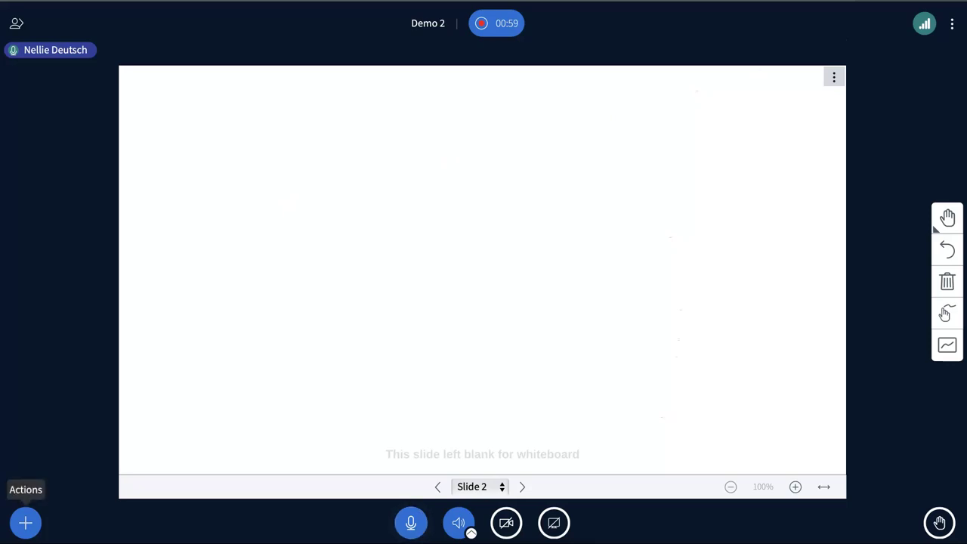
- Look at the presenter's available actions, then bring up the pause recording prompt and decline it
{"action": "left_click", "coordinate": [25, 523]}
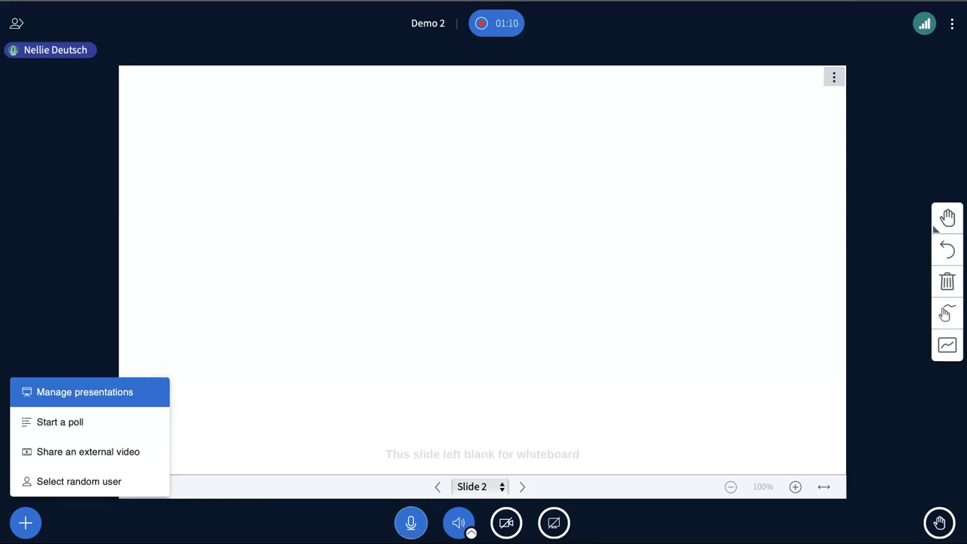
{"action": "left_click", "coordinate": [581, 382]}
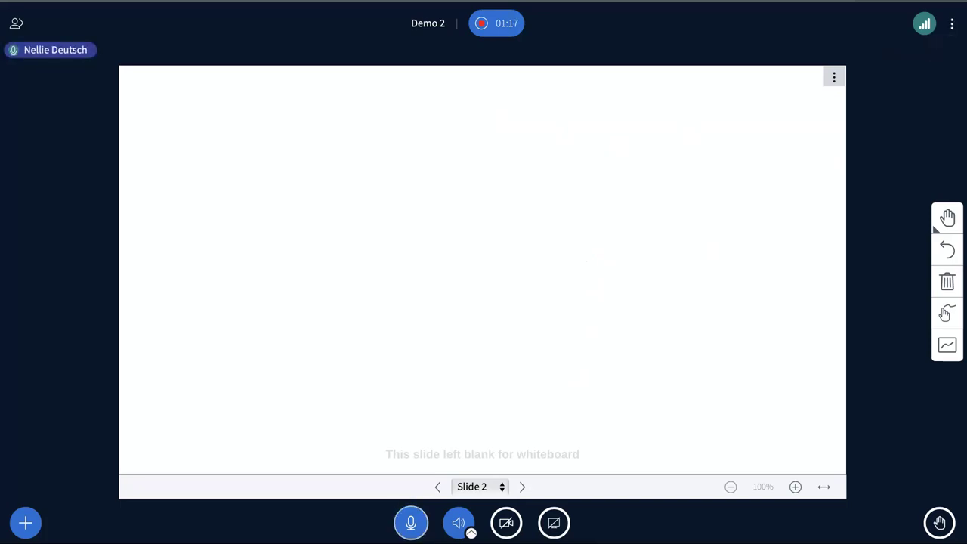
{"action": "left_click", "coordinate": [498, 27]}
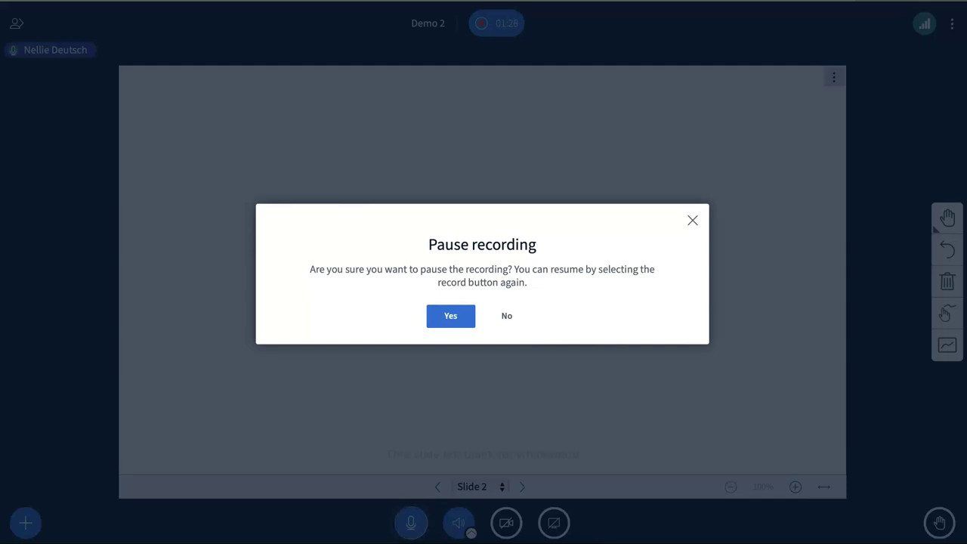
{"action": "left_click", "coordinate": [499, 316]}
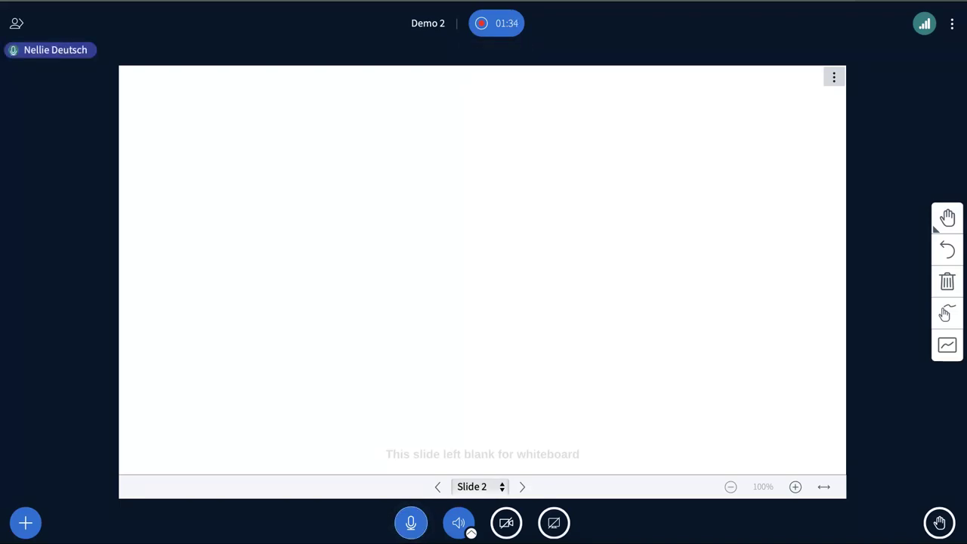
- Leave the meeting, send a one-star feedback rating without a comment, and return to the Demo 2 room page
{"action": "left_click", "coordinate": [952, 24]}
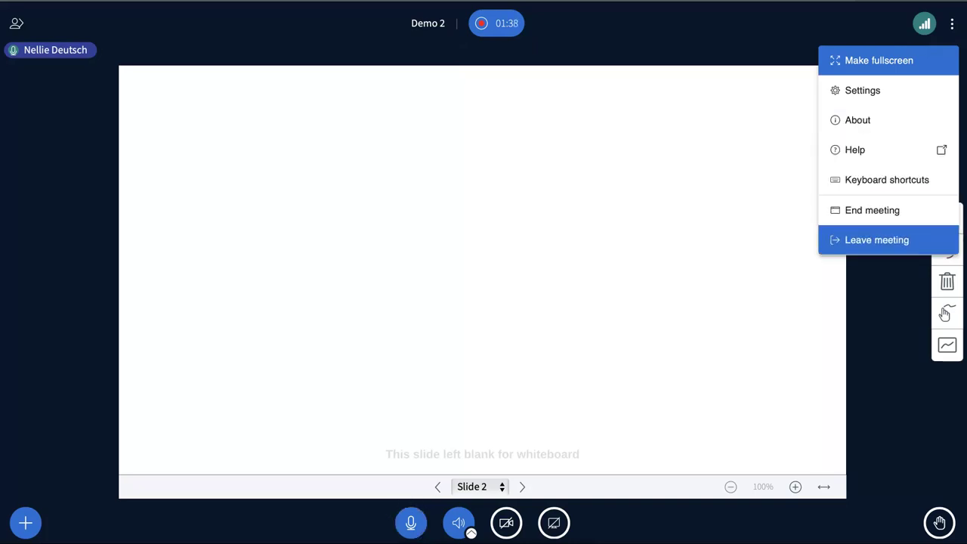
{"action": "key", "text": "Return"}
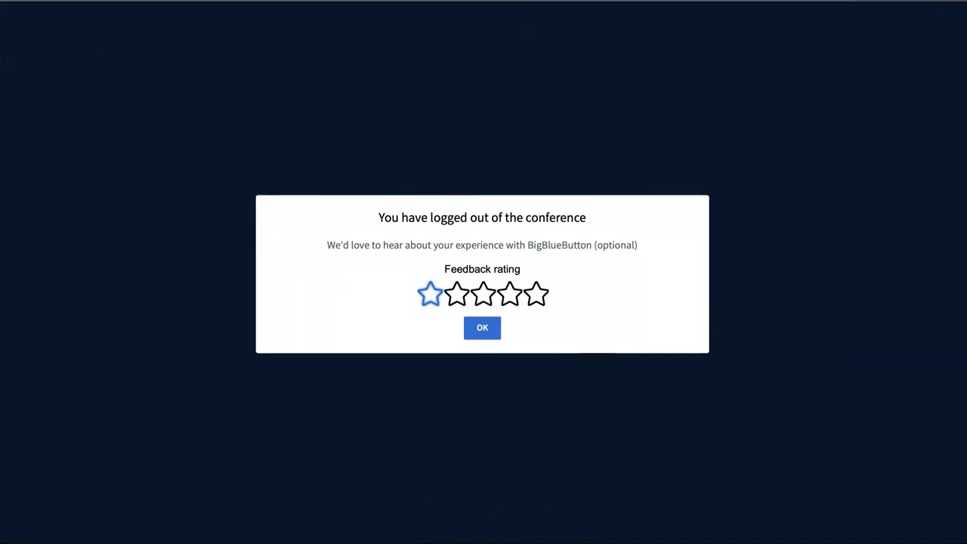
{"action": "left_click", "coordinate": [430, 294]}
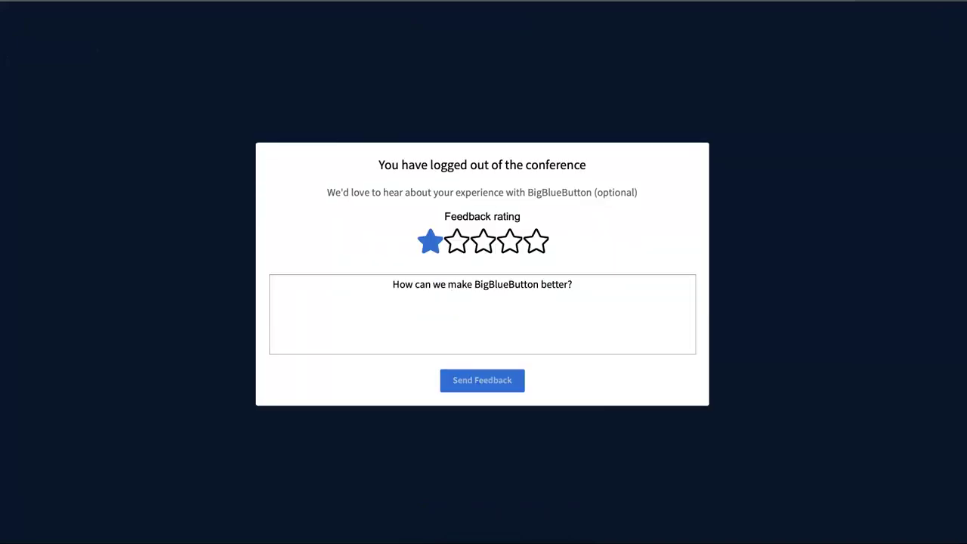
{"action": "left_click", "coordinate": [482, 380]}
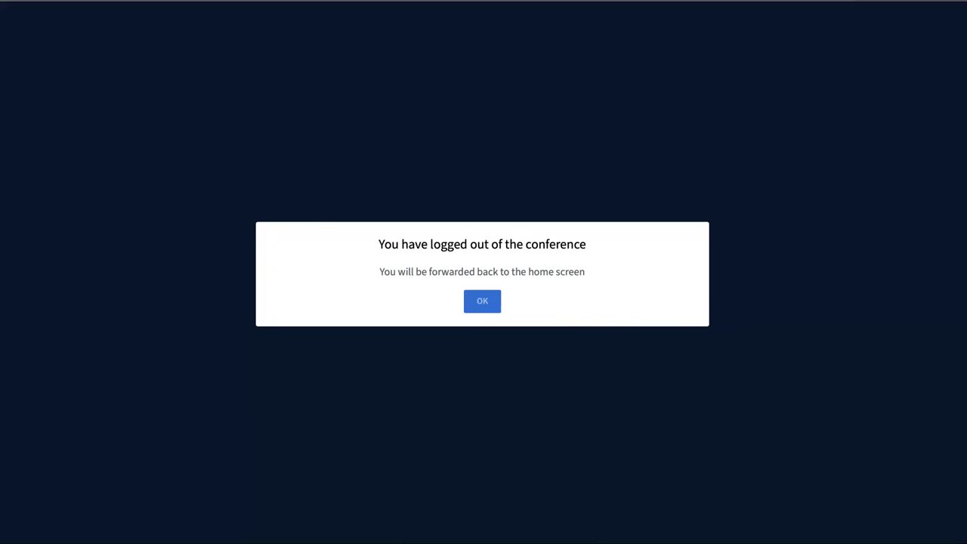
{"action": "left_click", "coordinate": [482, 300]}
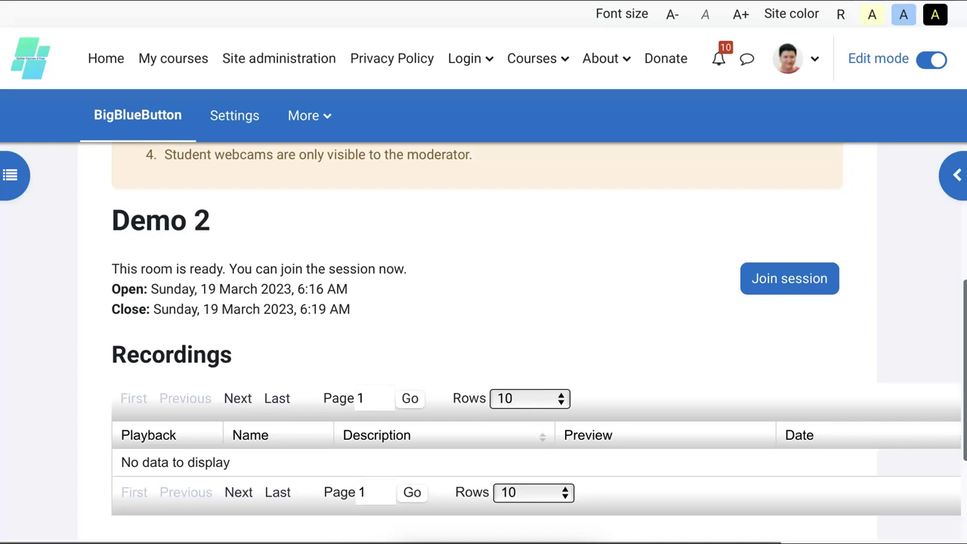
- Rejoin the Demo 2 session with the microphone and confirm that the echo test is audible
{"action": "scroll", "coordinate": [484, 333], "scroll_direction": "down", "scroll_amount": 3}
{"action": "scroll", "coordinate": [484, 340], "scroll_direction": "up", "scroll_amount": 1}
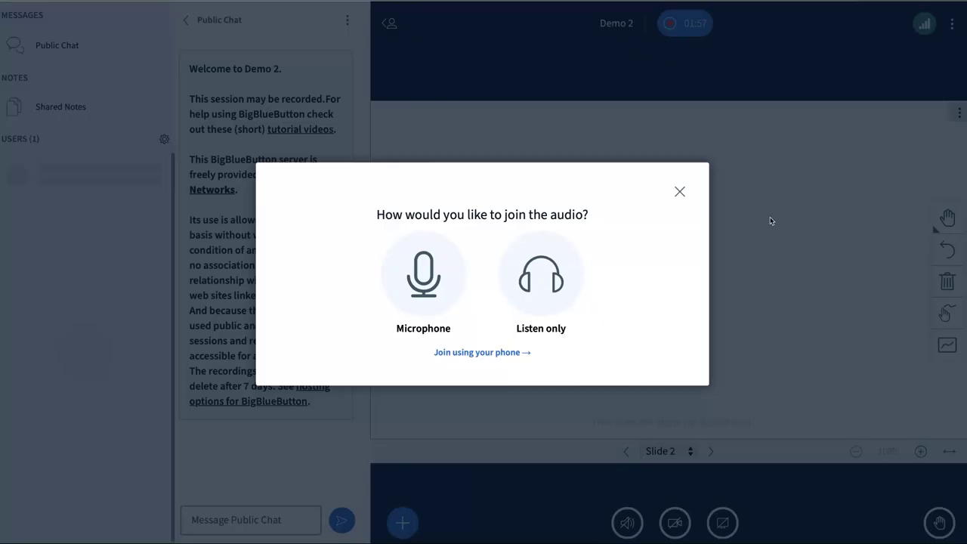
{"action": "key", "text": "Return"}
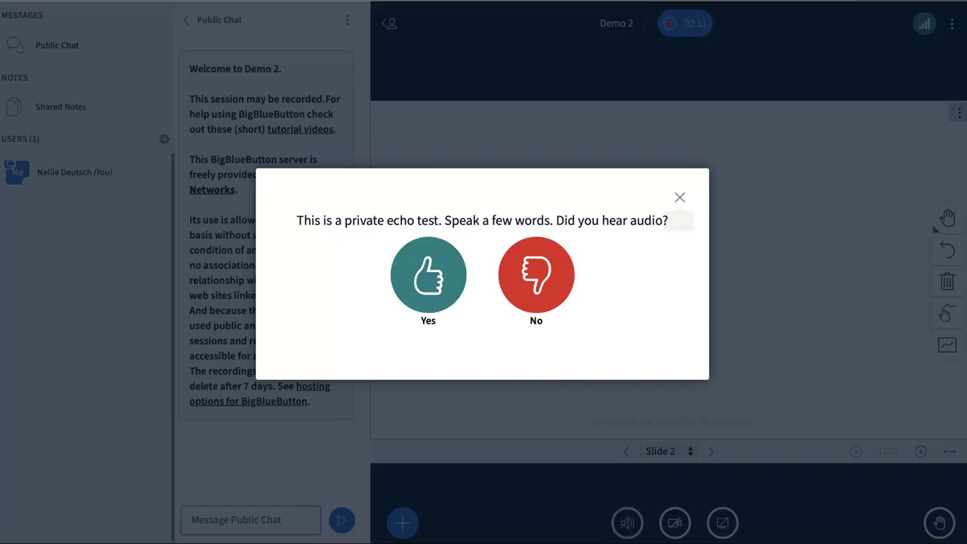
{"action": "left_click", "coordinate": [428, 274]}
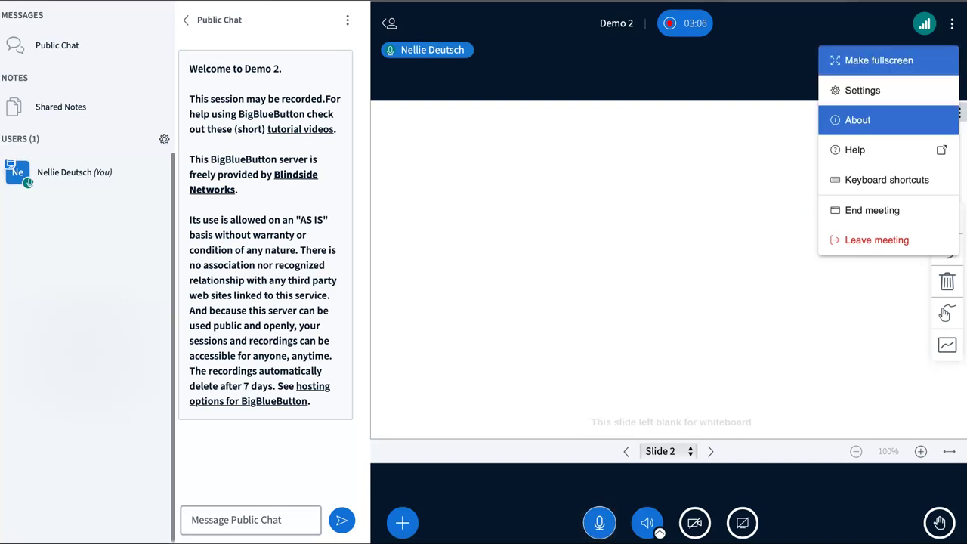
- End the Demo 2 meeting from inside the session and send a one-star feedback rating
{"action": "key", "text": "Escape"}
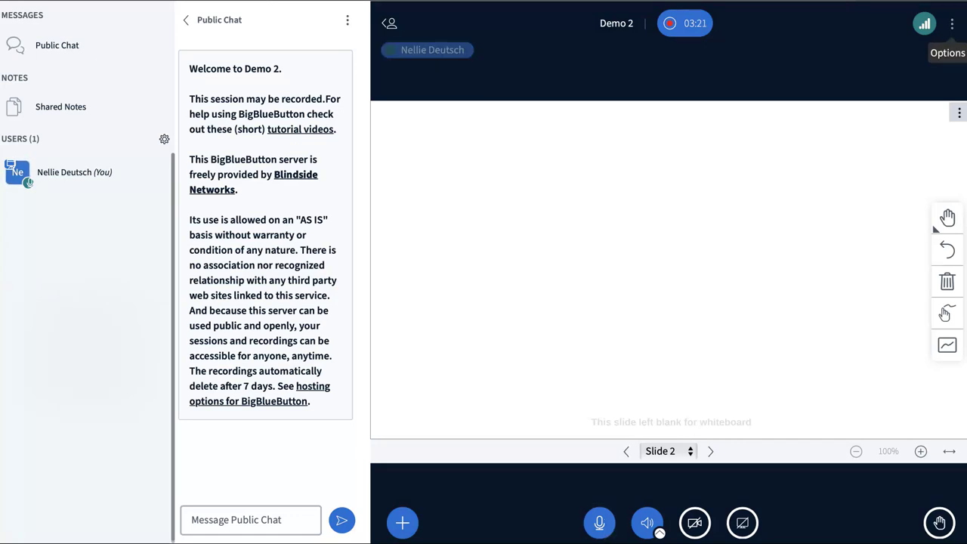
{"action": "left_click", "coordinate": [952, 23]}
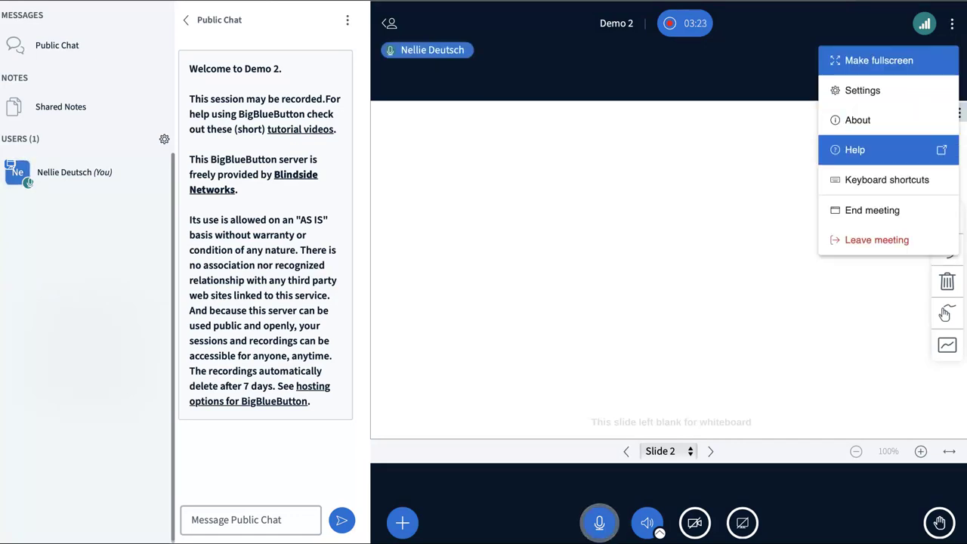
{"action": "left_click", "coordinate": [856, 212]}
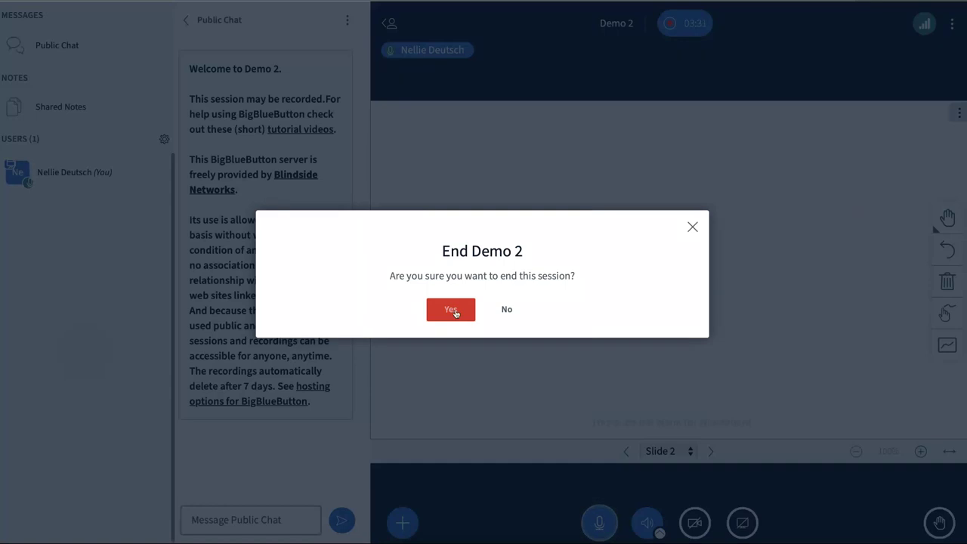
{"action": "left_click", "coordinate": [451, 310]}
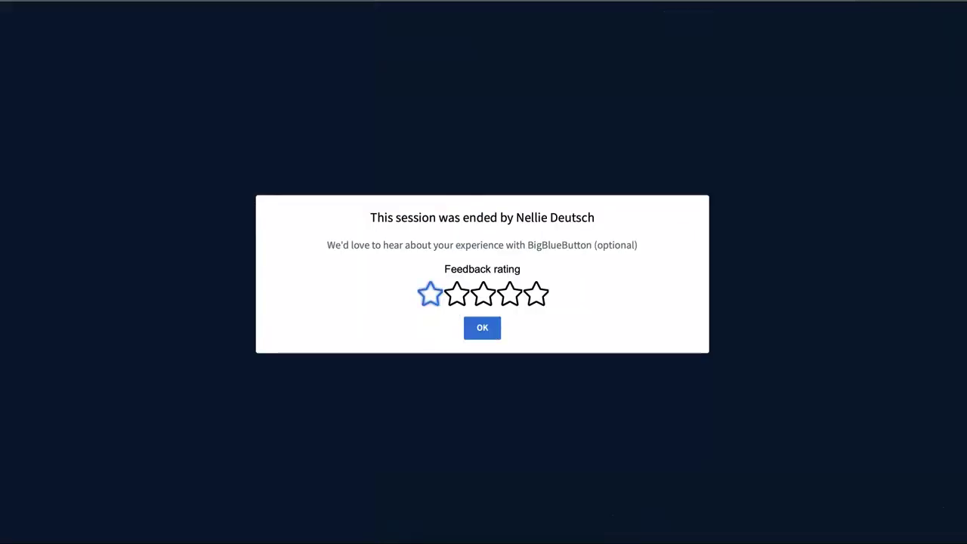
{"action": "left_click", "coordinate": [429, 293]}
{"action": "left_click", "coordinate": [485, 380]}
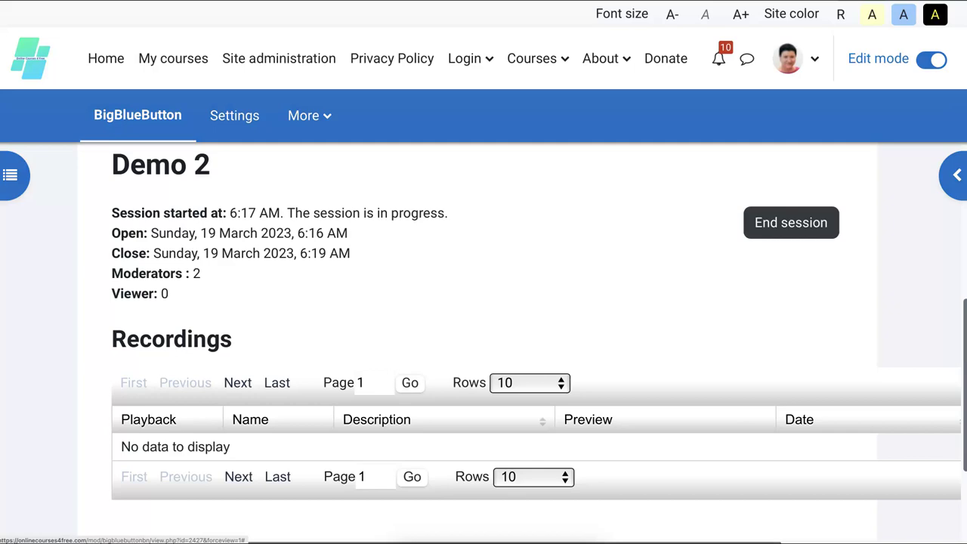
- End the Demo 2 session from its Moodle room page, confirm, and go to the Recordings list
{"action": "left_click", "coordinate": [762, 227]}
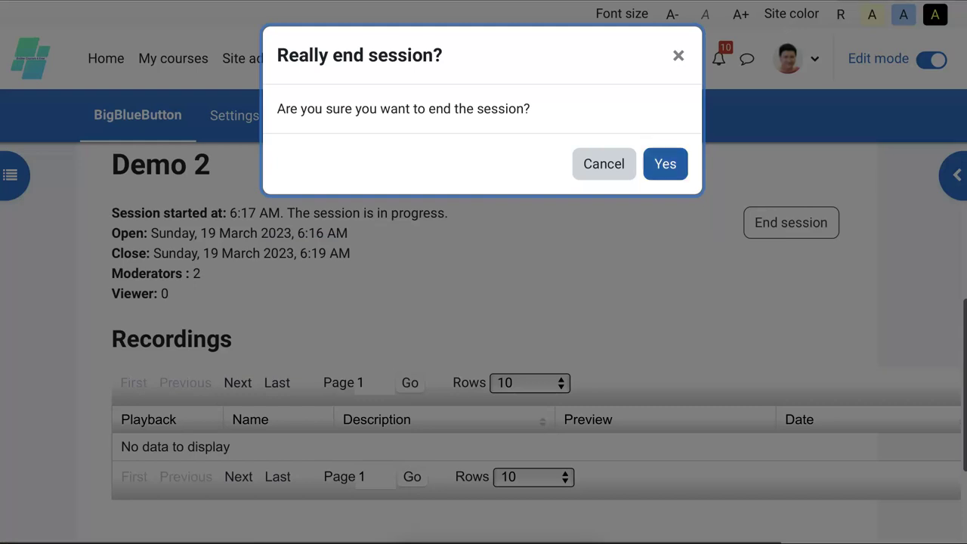
{"action": "left_click", "coordinate": [669, 163]}
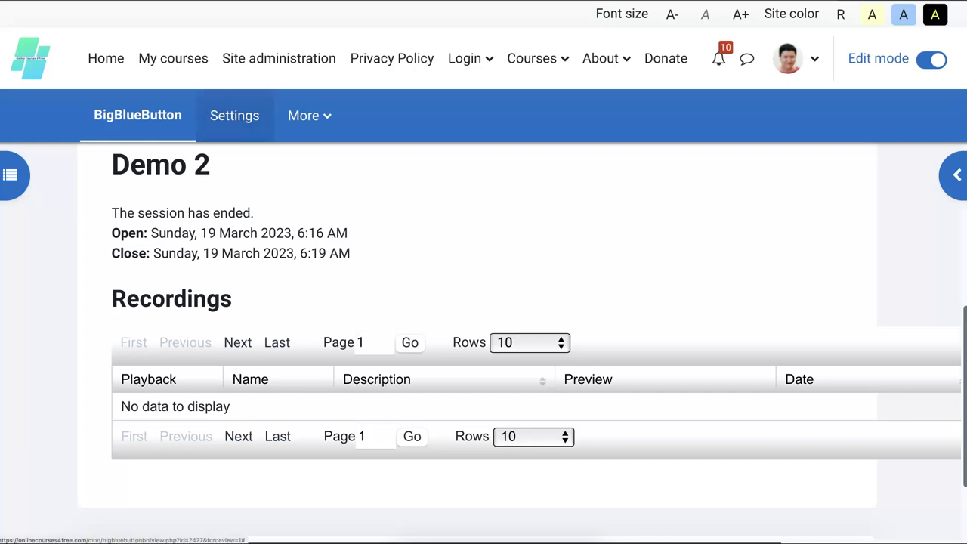
{"action": "scroll", "coordinate": [607, 250], "scroll_direction": "down", "scroll_amount": 1}
{"action": "scroll", "coordinate": [606, 250], "scroll_direction": "up", "scroll_amount": 1}
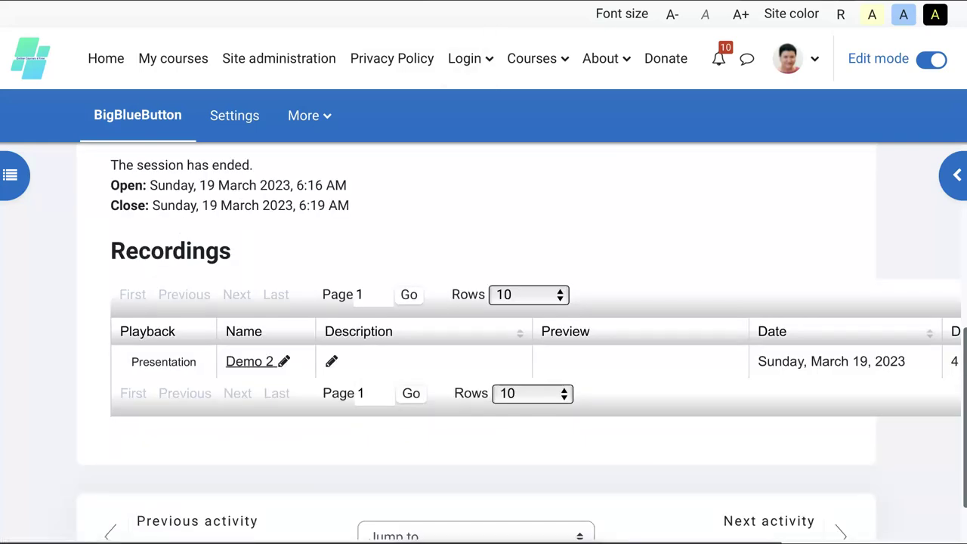
- Review the recording's columns in the list, open its Presentation playback and select slide 2 there
{"action": "scroll", "coordinate": [516, 342], "scroll_direction": "right", "scroll_amount": 2}
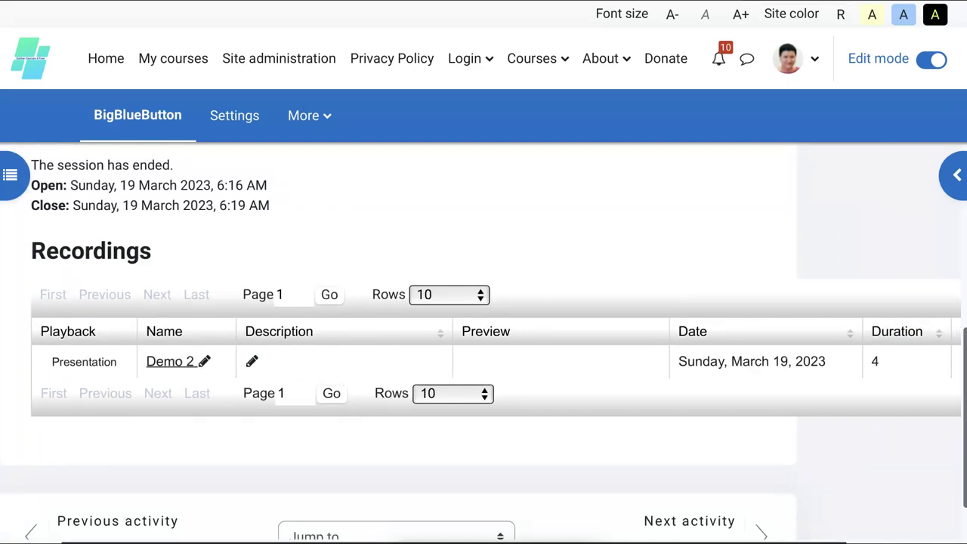
{"action": "scroll", "coordinate": [479, 343], "scroll_direction": "left", "scroll_amount": 2}
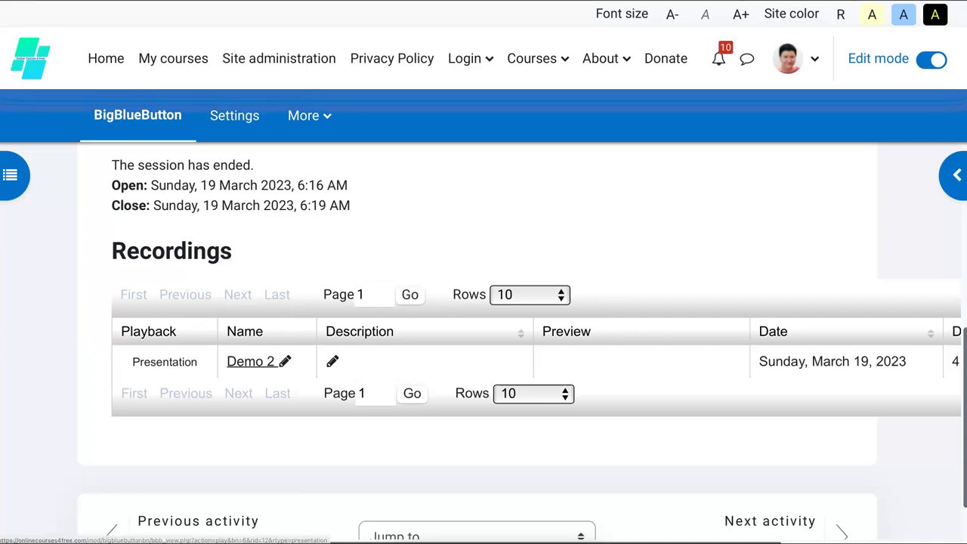
{"action": "left_click", "coordinate": [166, 363]}
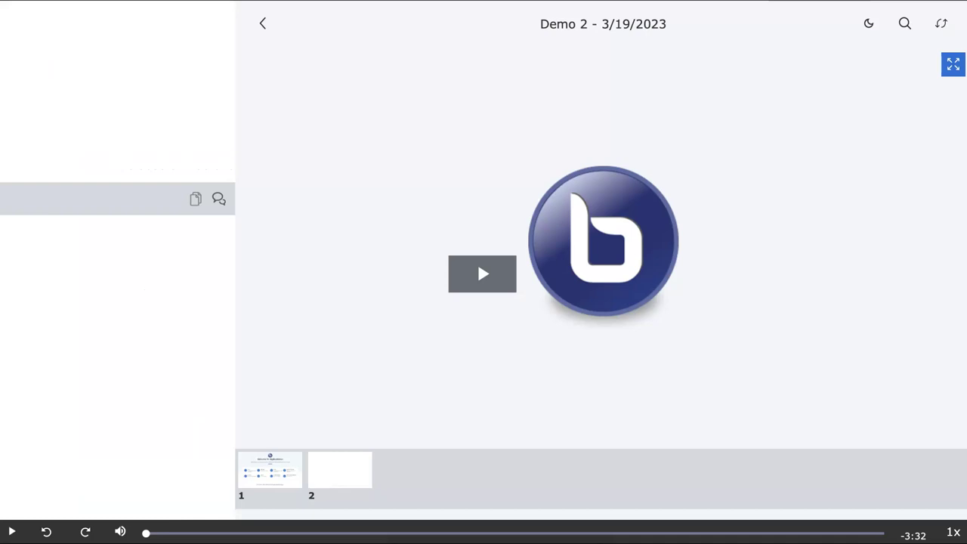
{"action": "left_click", "coordinate": [340, 470]}
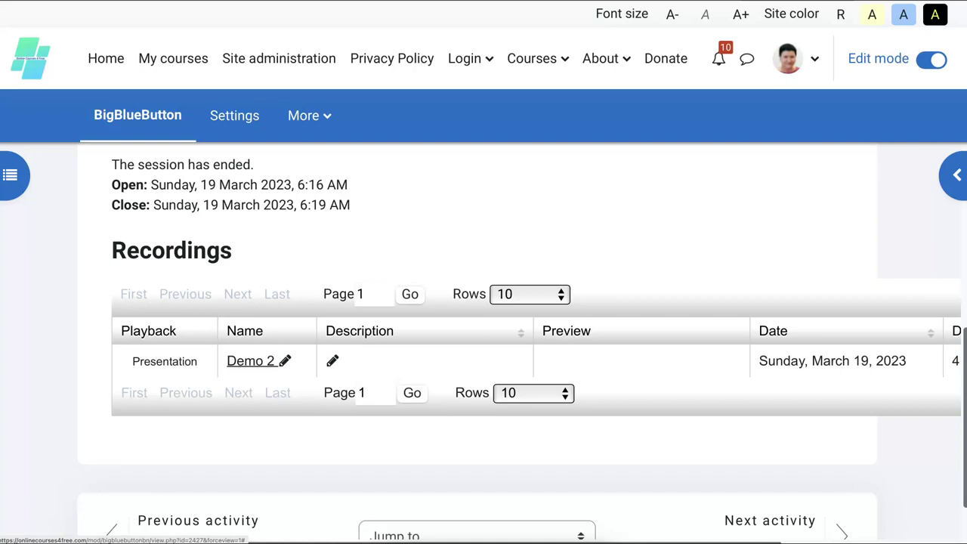
- Open the name of the Demo 2 recording for editing and place the cursor at its end
{"action": "left_click", "coordinate": [285, 361]}
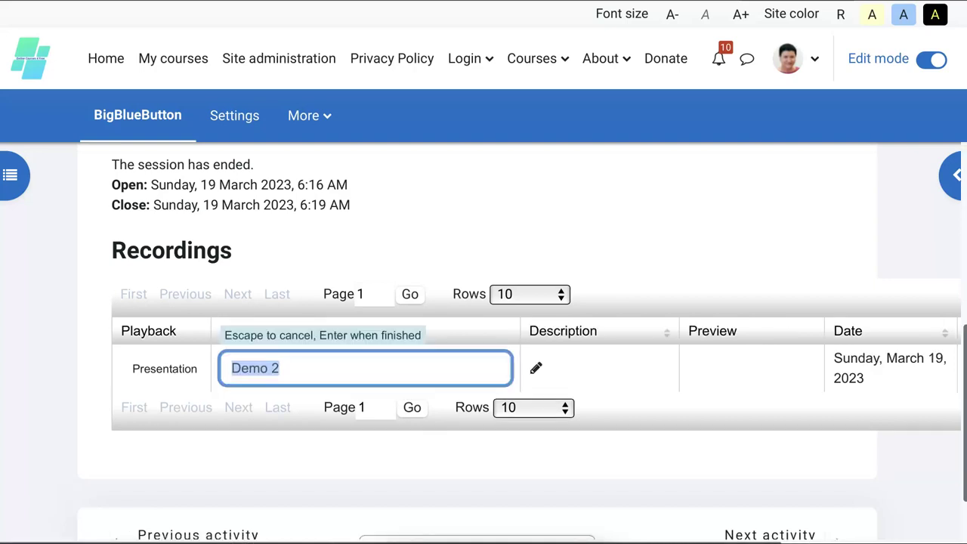
{"action": "key", "text": "End"}
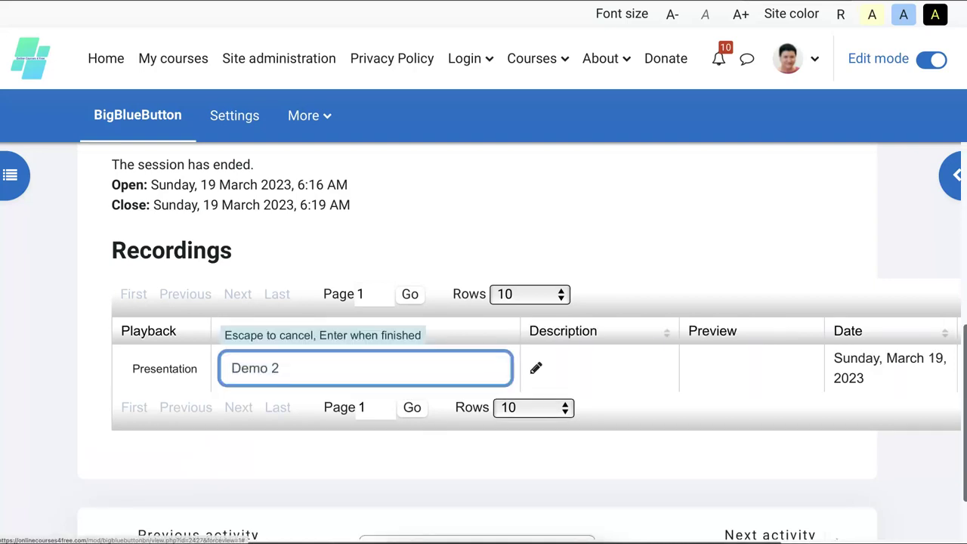